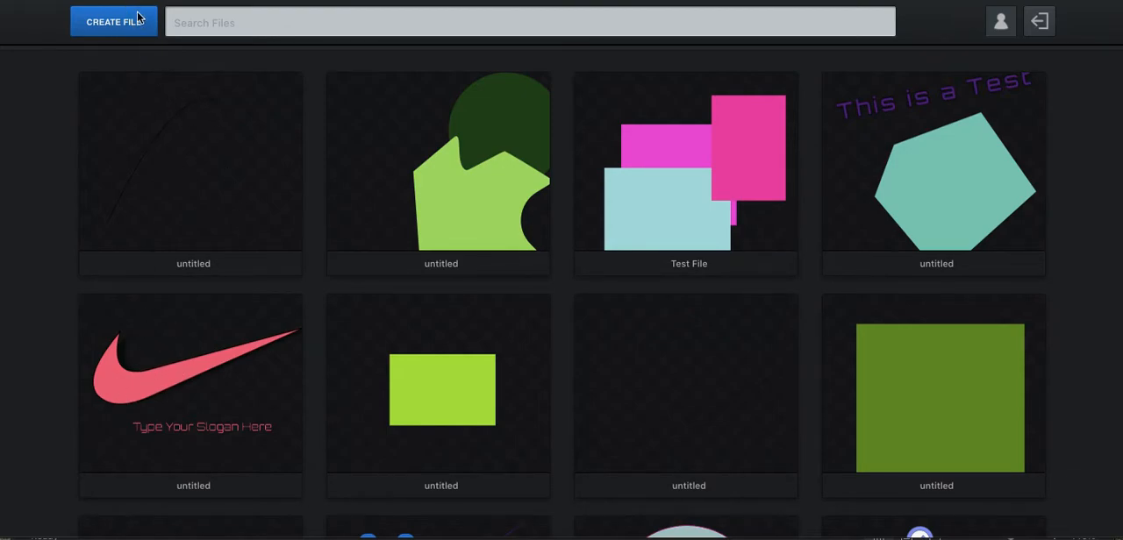
# Open a blank file and draw a swoosh's upper edge with the Pen tool: a short dipping curve and a long straight rise to the tip
pyautogui.press('super+r')
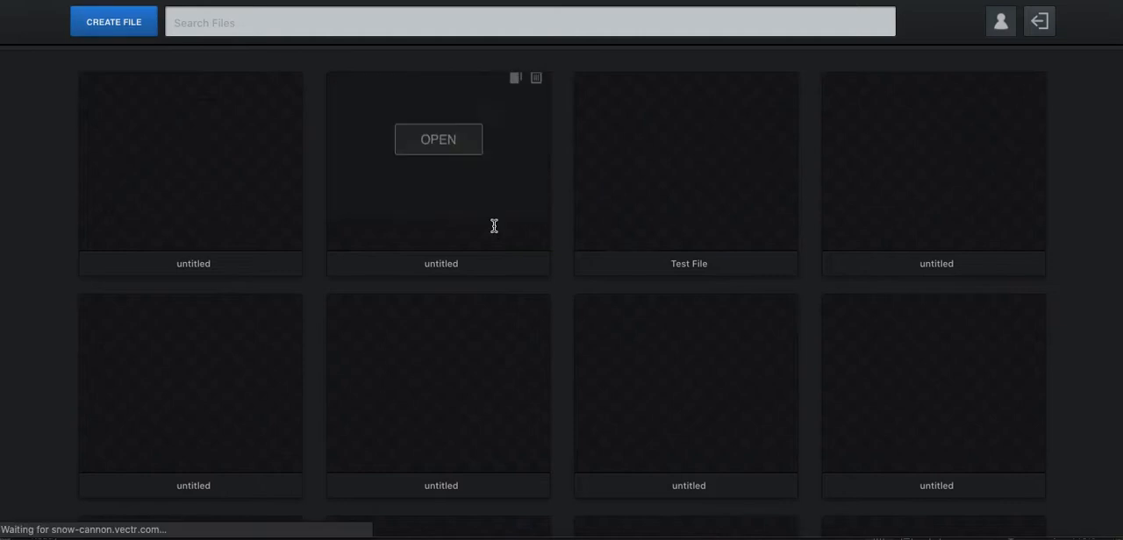
pyautogui.click(371, 214)
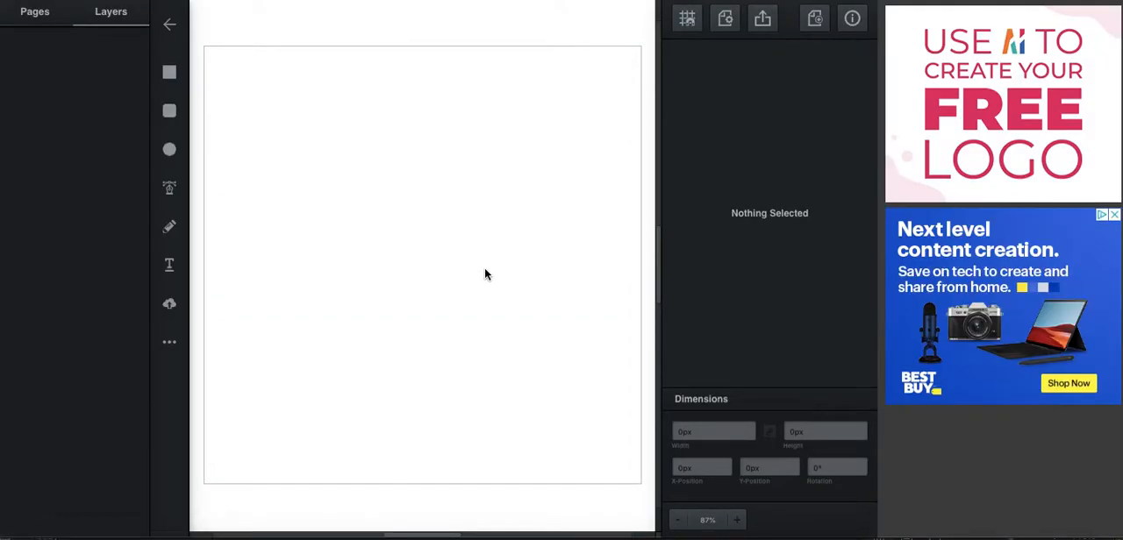
pyautogui.click(170, 190)
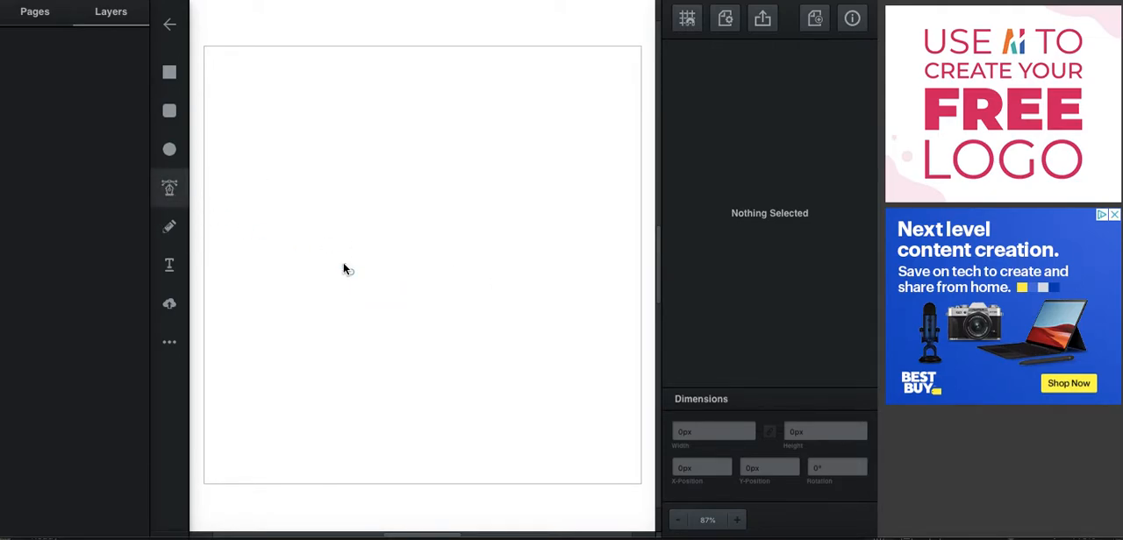
pyautogui.click(291, 242)
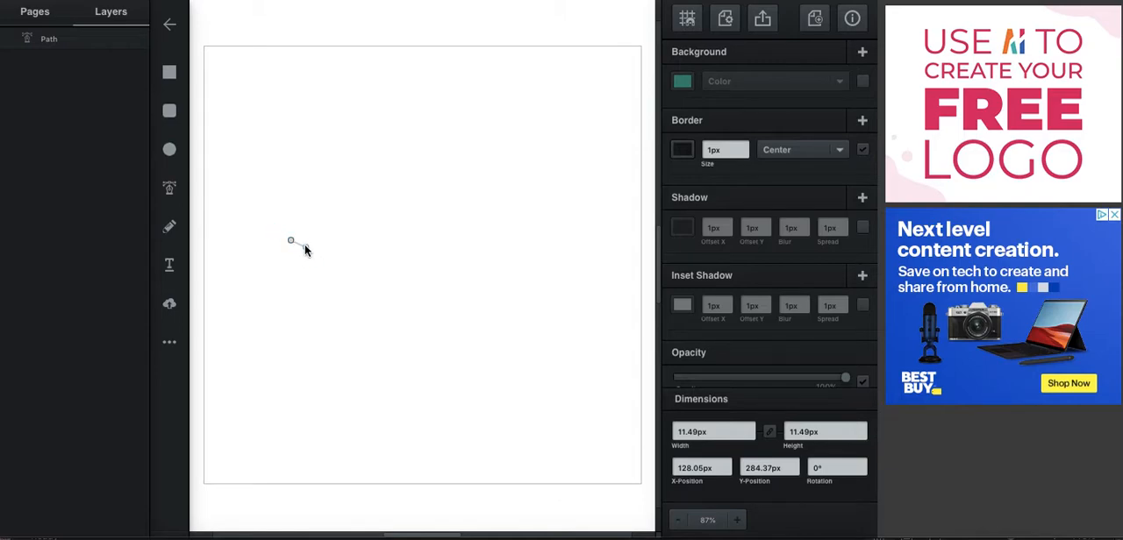
pyautogui.moveTo(389, 260); pyautogui.dragTo(372, 271)
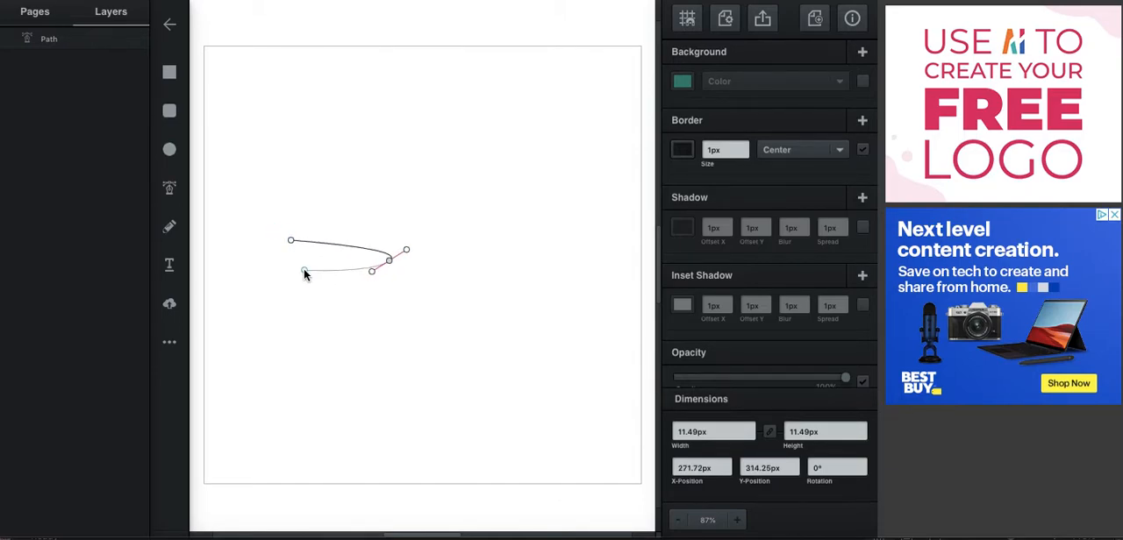
pyautogui.hotkey('ctrl', 'z')
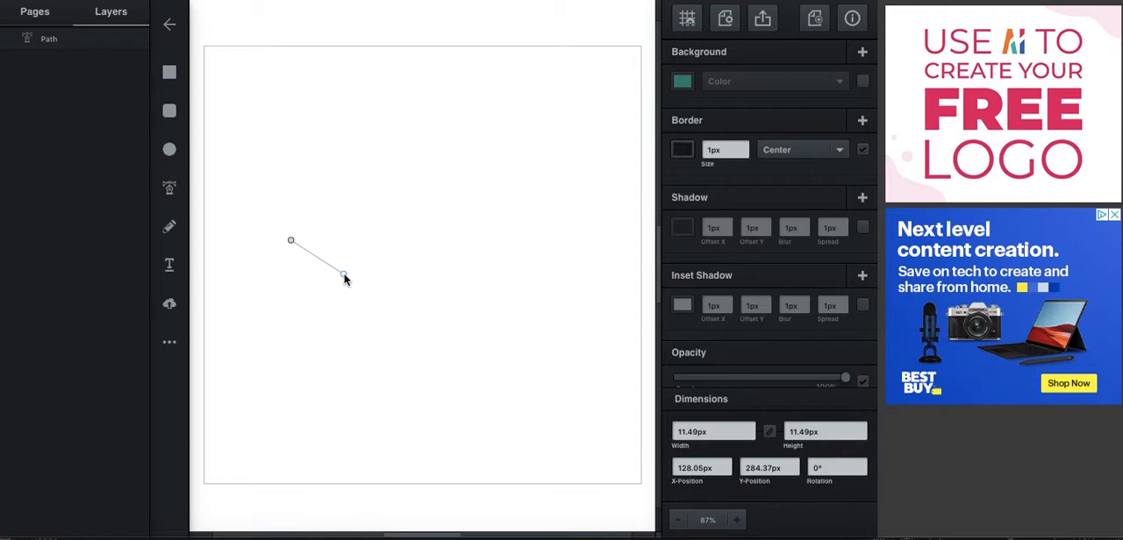
pyautogui.moveTo(341, 278); pyautogui.dragTo(372, 275)
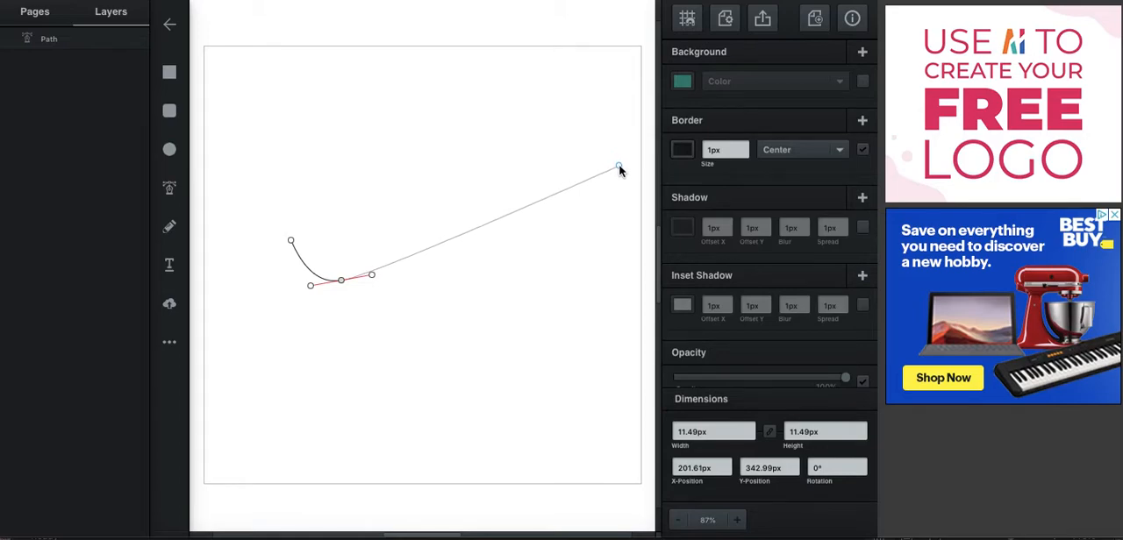
pyautogui.click(620, 170)
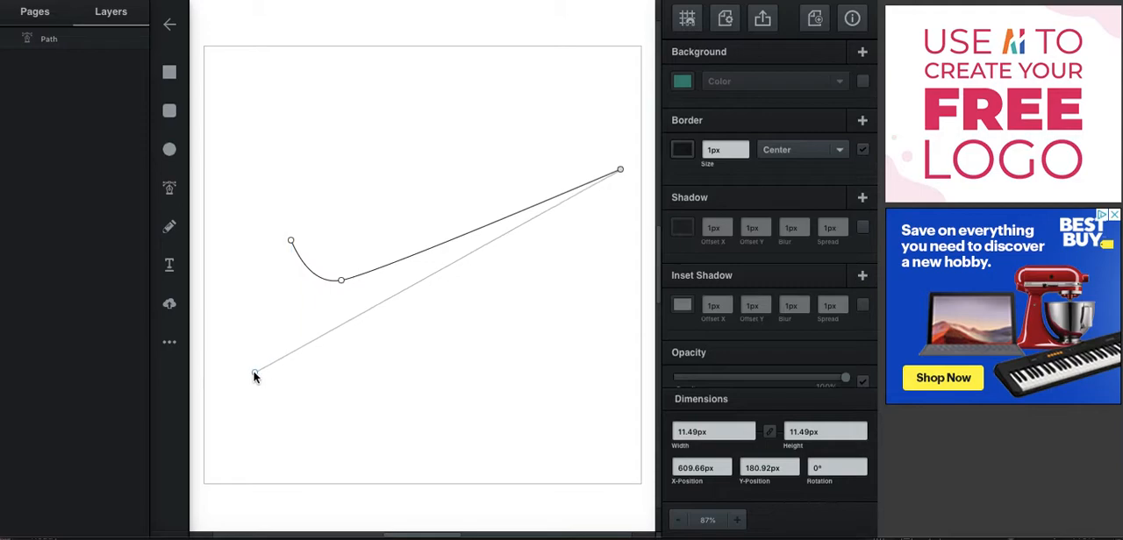
# Draw the swoosh's lower edge with a curved bottom node and close the path at its start, about 572 by 319 px
pyautogui.moveTo(255, 387); pyautogui.dragTo(222, 381)
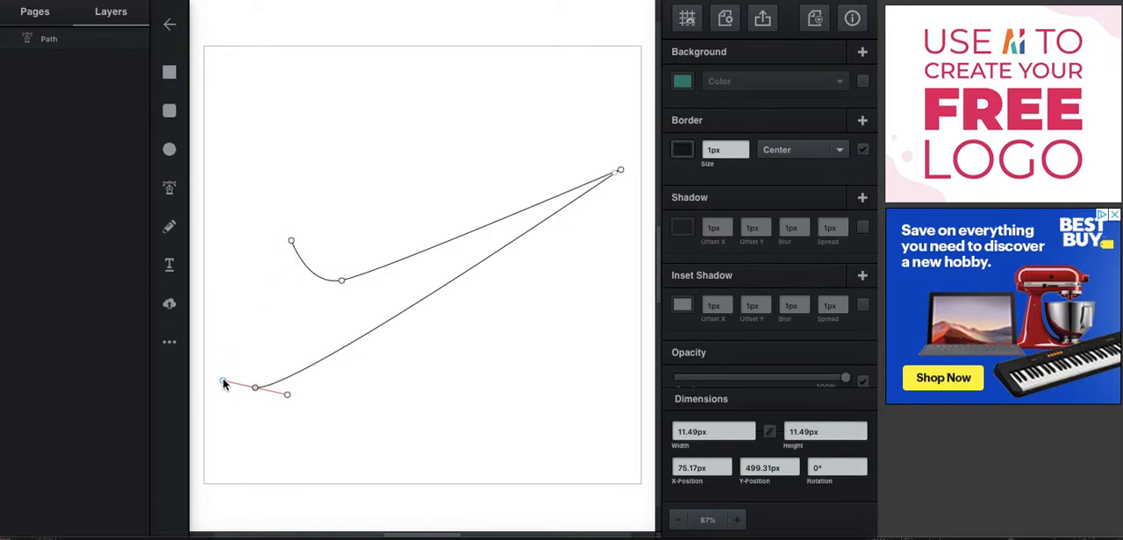
pyautogui.moveTo(223, 380); pyautogui.dragTo(220, 378)
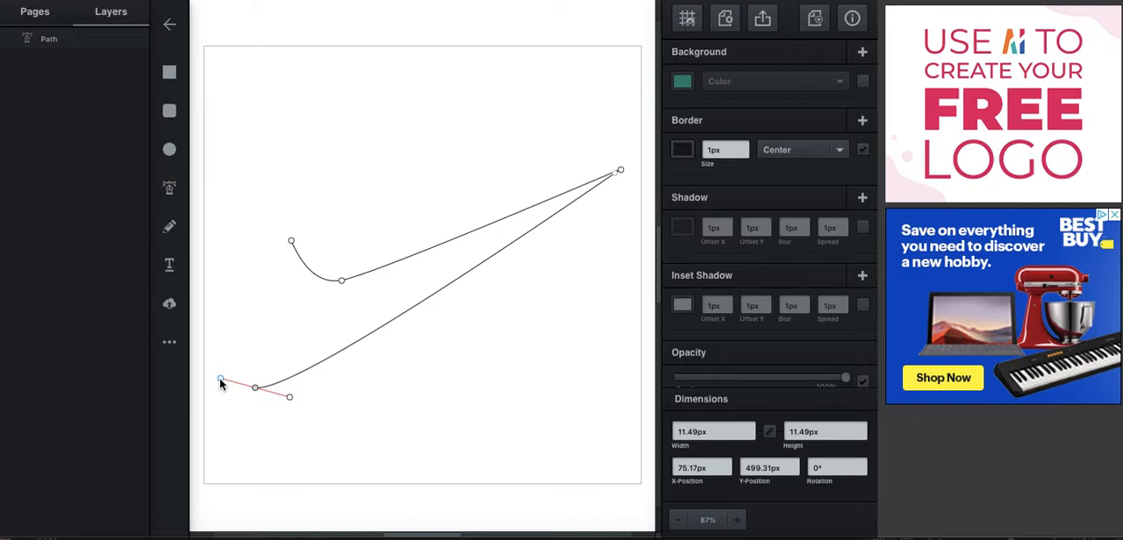
pyautogui.moveTo(221, 380); pyautogui.dragTo(291, 334)
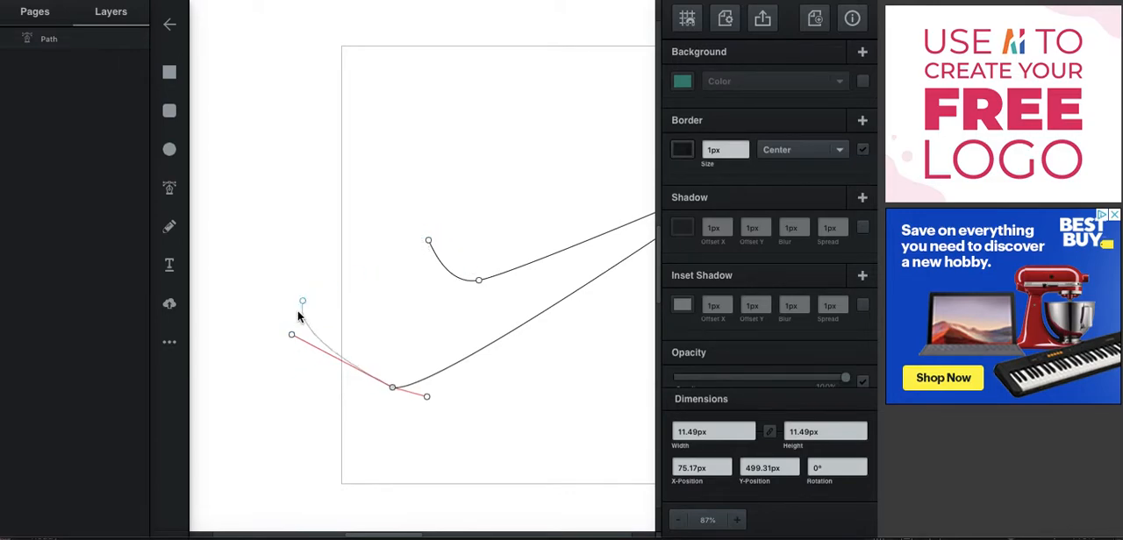
pyautogui.moveTo(292, 338); pyautogui.dragTo(346, 374)
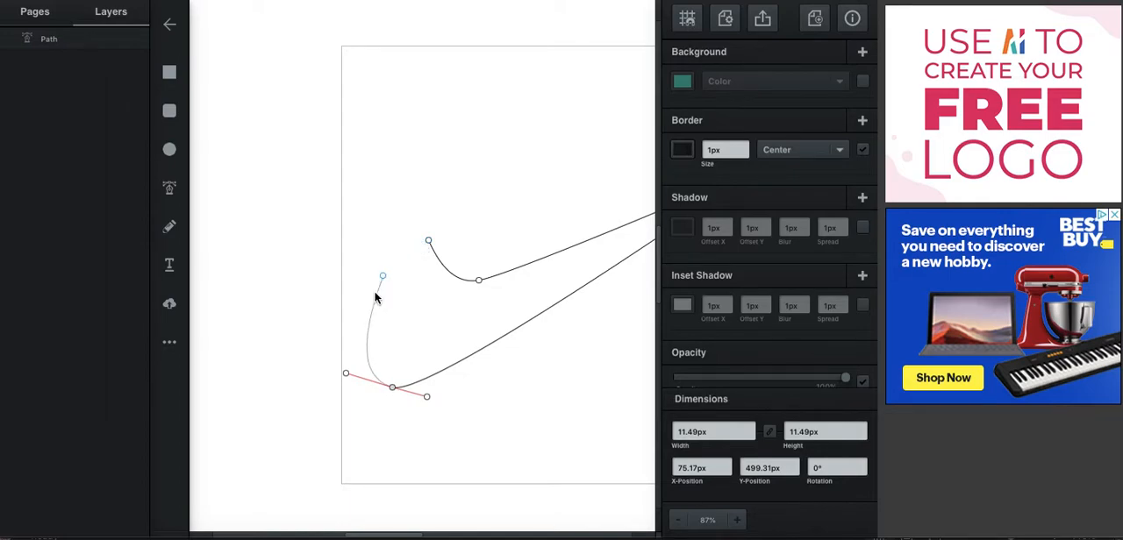
pyautogui.moveTo(335, 370); pyautogui.dragTo(326, 366)
pyautogui.click(428, 242)
pyautogui.moveTo(503, 343); pyautogui.dragTo(487, 347)
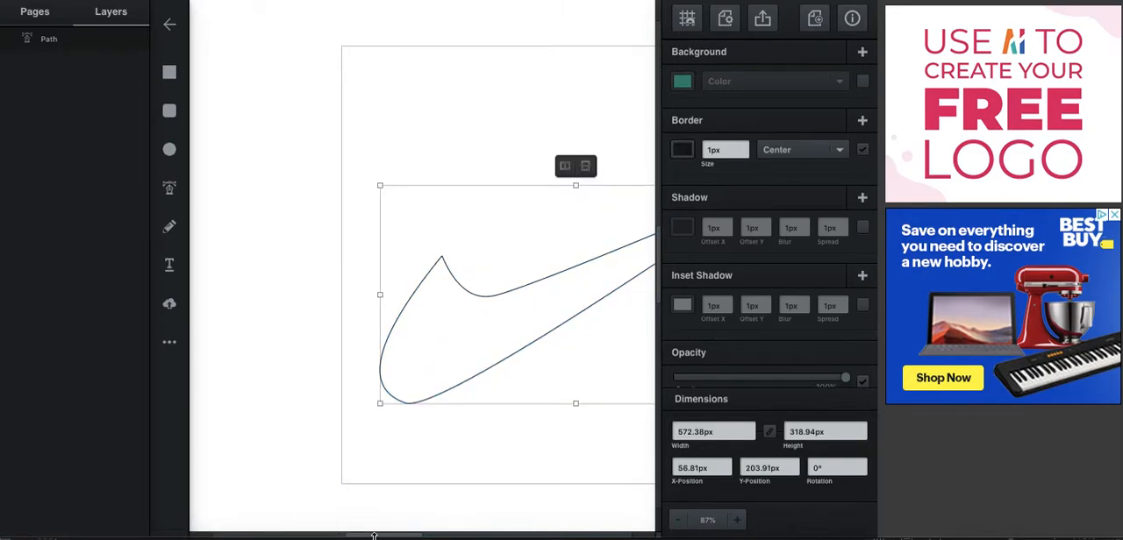
pyautogui.moveTo(374, 536); pyautogui.dragTo(422, 534)
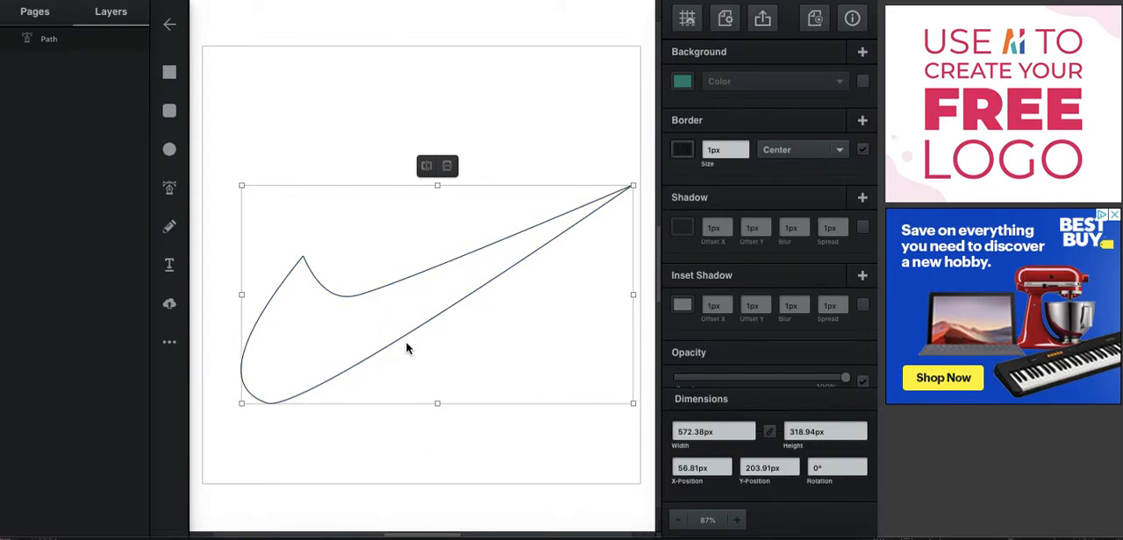
# Reshape the swoosh by moving its bottom node right, inner curve node down-left and tip down, and shift the shape to about X 45.5, Y 240.7 px
pyautogui.doubleClick(392, 284)
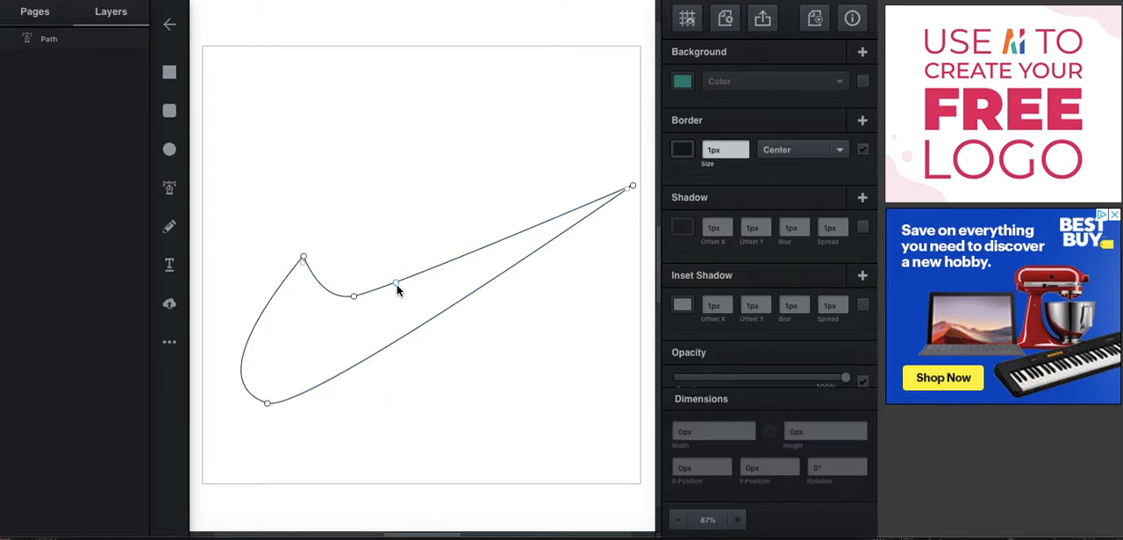
pyautogui.moveTo(269, 406)
pyautogui.mouseDown()
pyautogui.moveTo(271, 396)
pyautogui.moveTo(285, 406)
pyautogui.mouseUp()
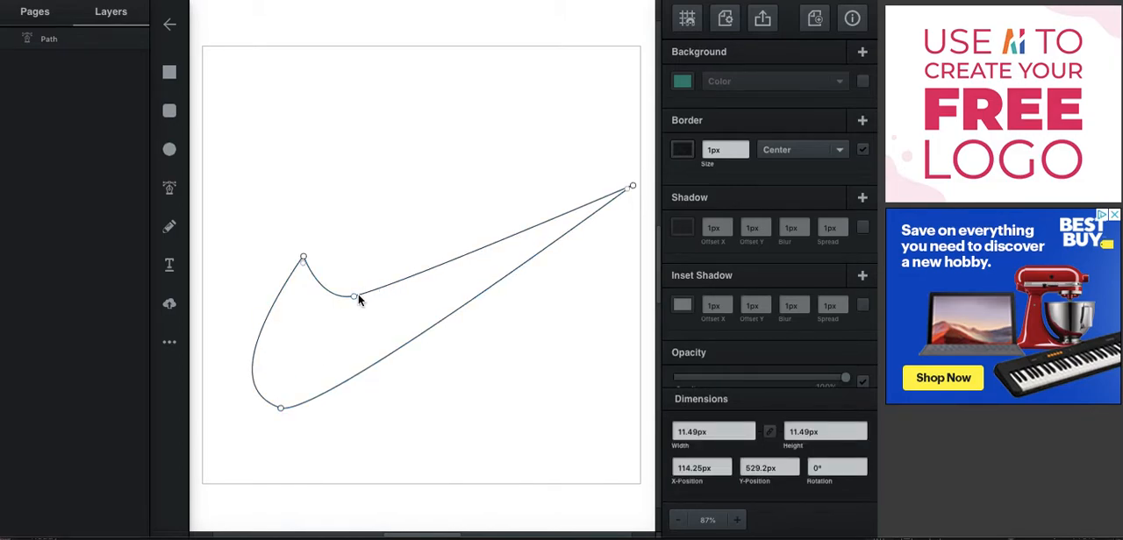
pyautogui.moveTo(354, 298); pyautogui.dragTo(333, 325)
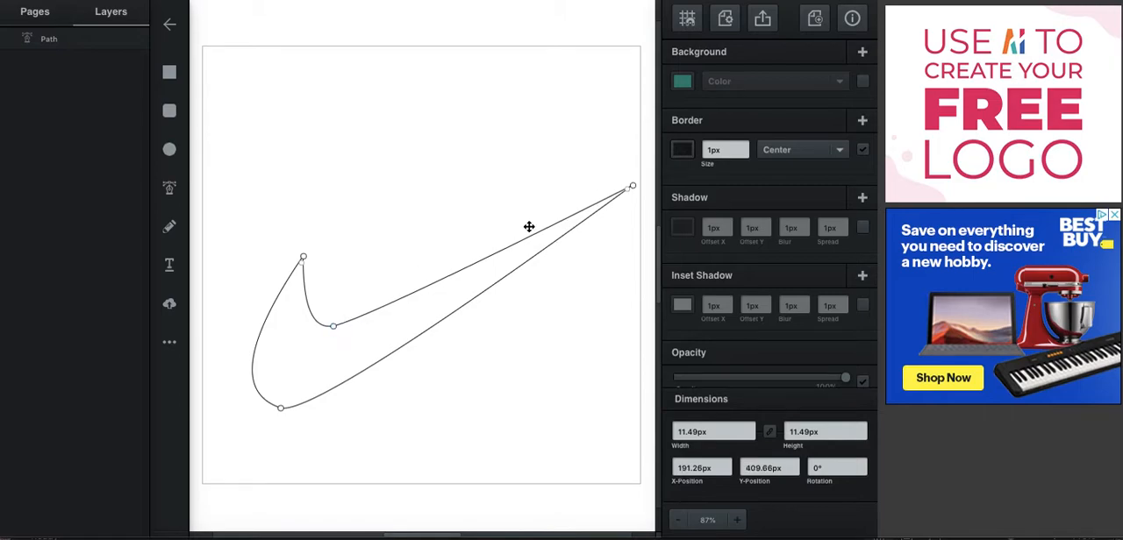
pyautogui.moveTo(633, 190); pyautogui.dragTo(641, 223)
pyautogui.moveTo(388, 336); pyautogui.dragTo(367, 323)
pyautogui.click(469, 416)
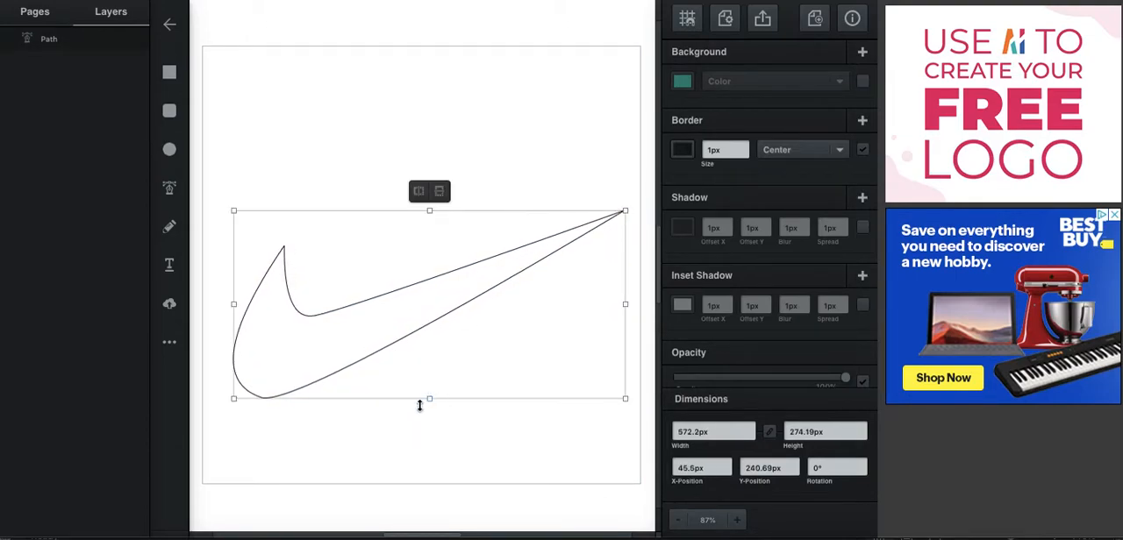
# Raise the swoosh's bottom node slightly so the shape measures about 568 by 259 px
pyautogui.click(293, 446)
pyautogui.click(267, 401)
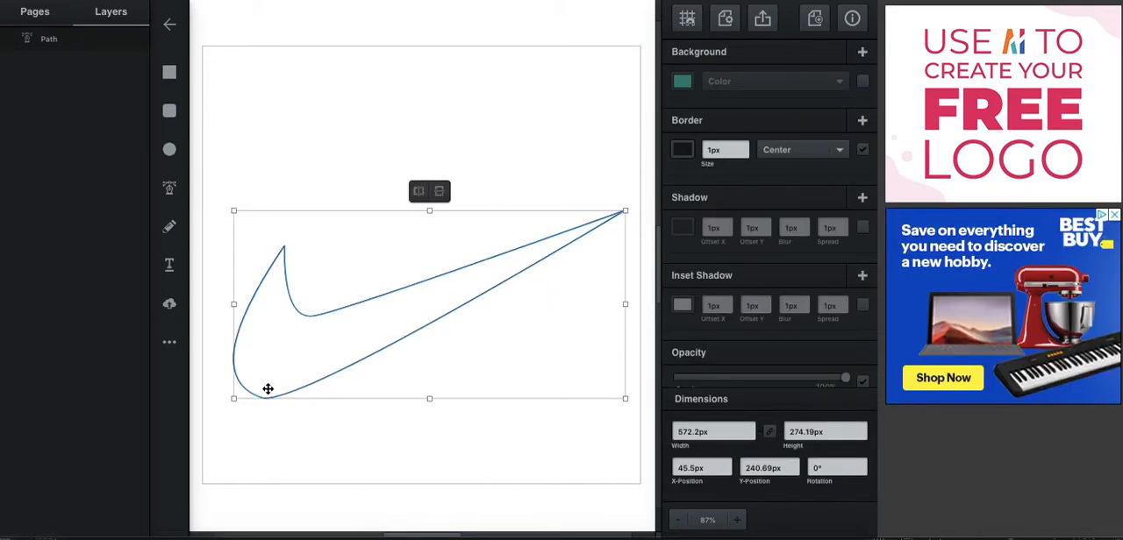
pyautogui.doubleClick(264, 400)
pyautogui.moveTo(265, 399)
pyautogui.mouseDown()
pyautogui.moveTo(274, 402)
pyautogui.moveTo(266, 387)
pyautogui.mouseUp()
pyautogui.click(352, 419)
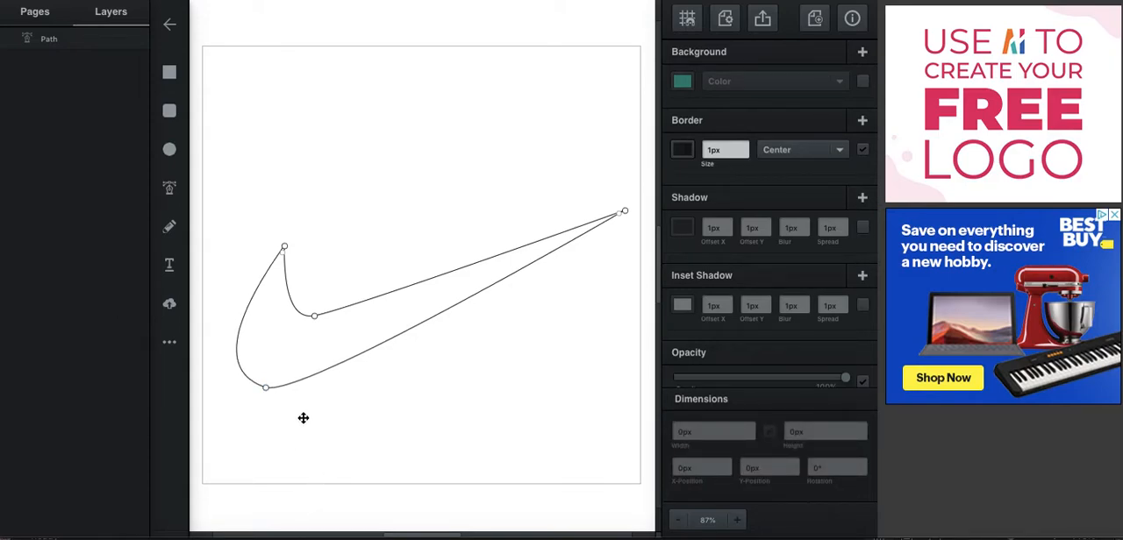
pyautogui.click(389, 366)
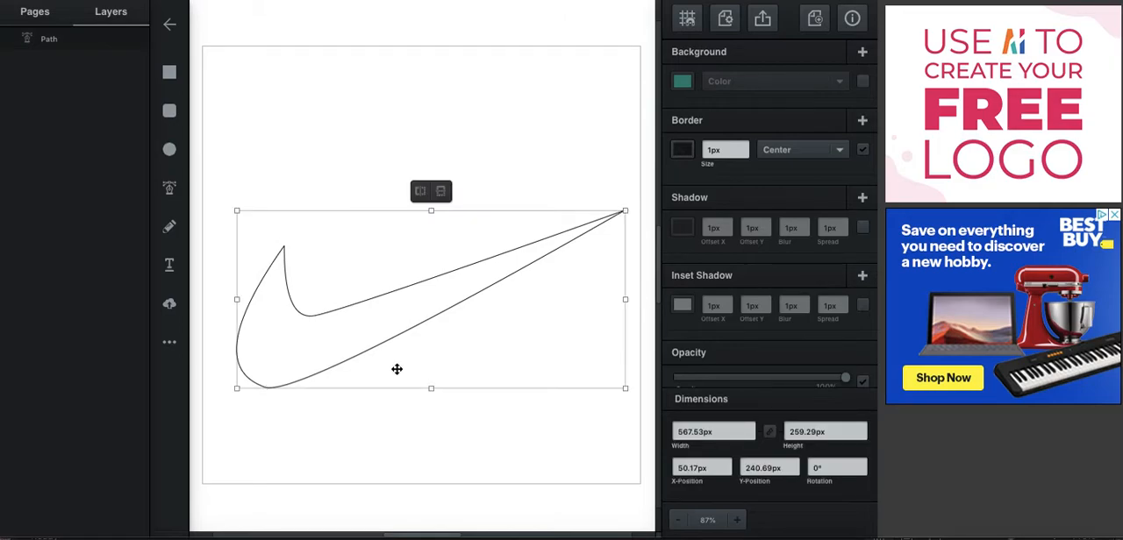
pyautogui.click(327, 463)
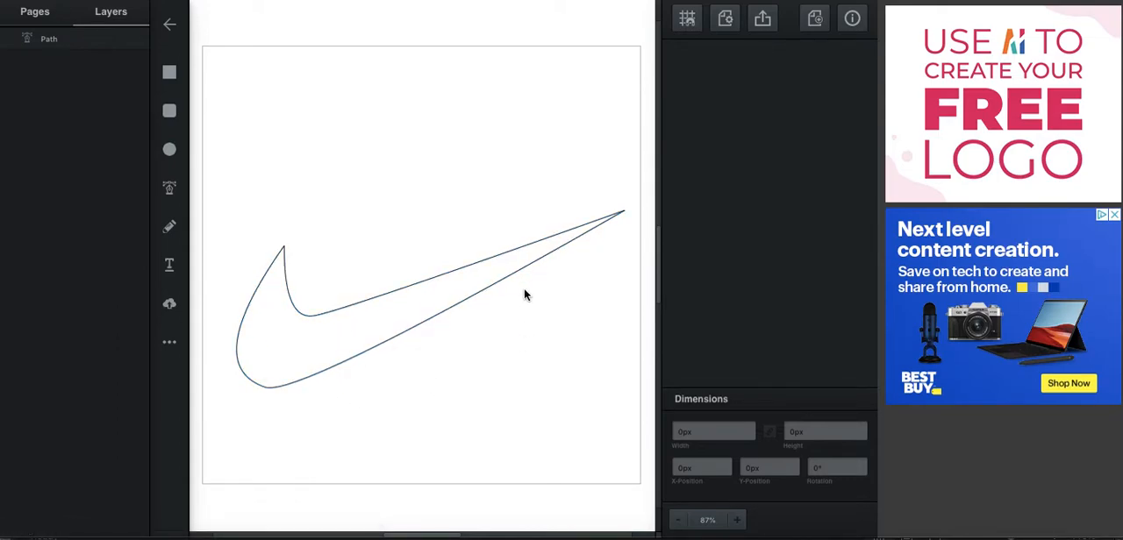
# Add the text "Write Your Slogan Here" above the swoosh
pyautogui.click(171, 266)
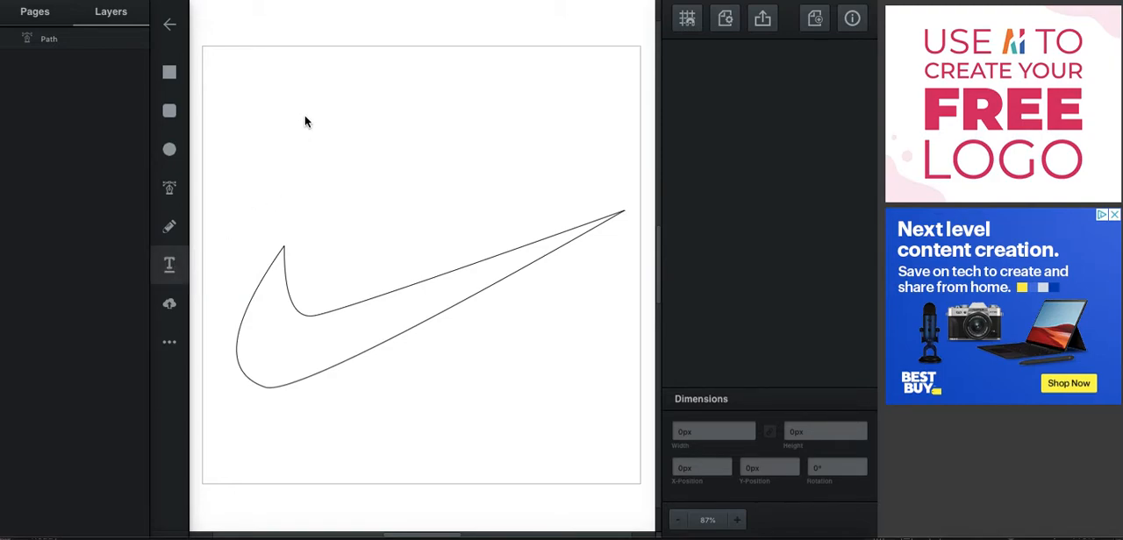
pyautogui.click(278, 123)
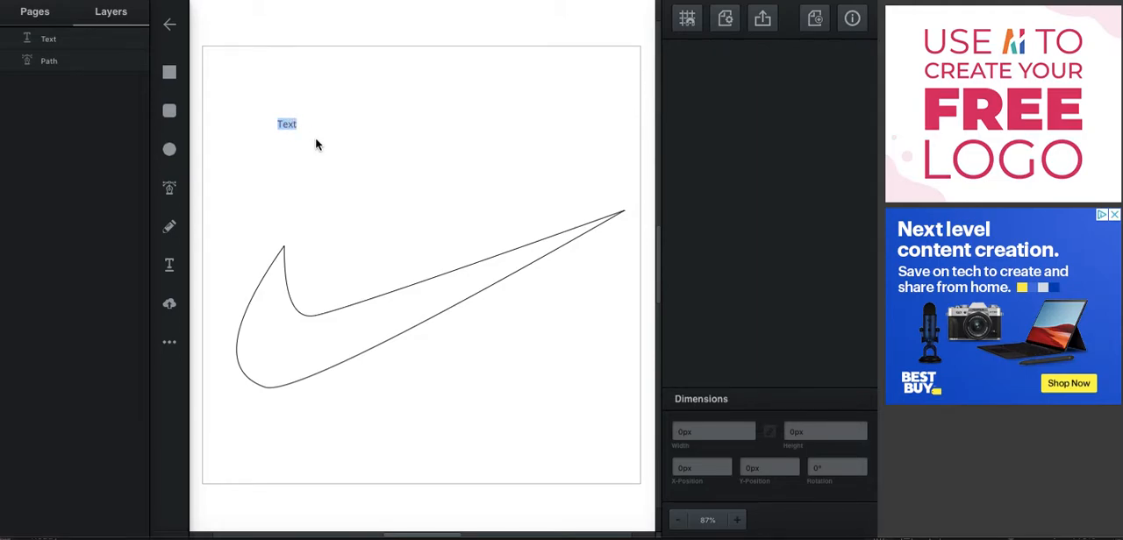
pyautogui.press('BackSpace')
pyautogui.write('Write Your slogan Here')
pyautogui.press('BackSpace')
pyautogui.write('S')
pyautogui.click(364, 160)
pyautogui.click(333, 124)
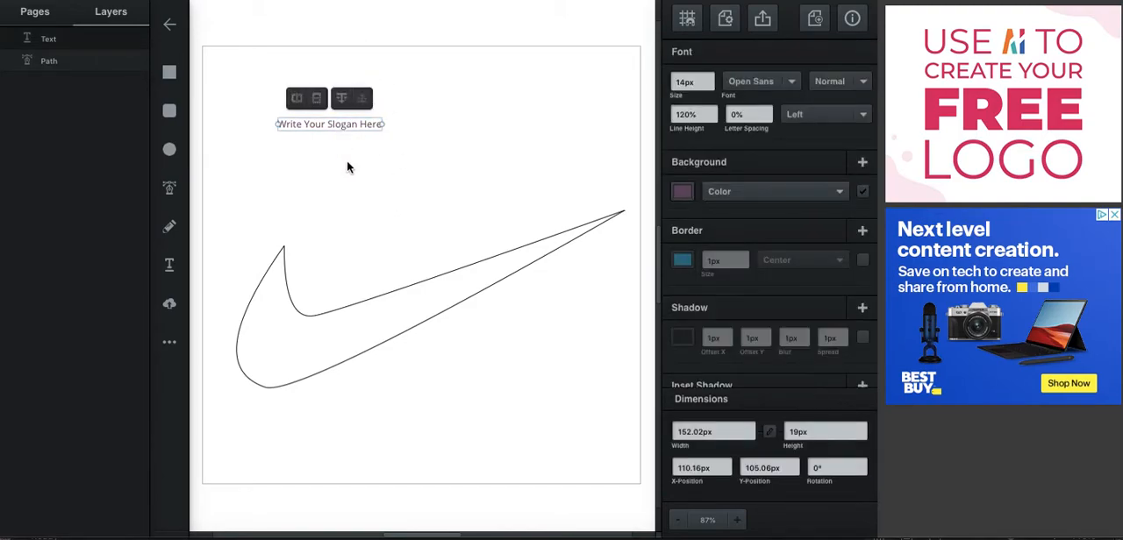
pyautogui.click(406, 207)
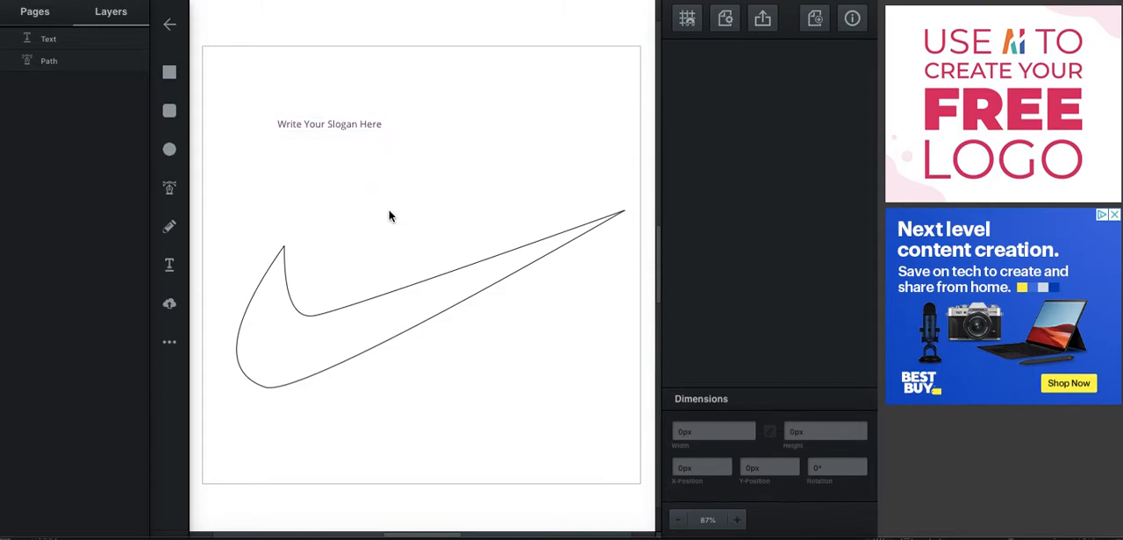
# Set the slogan text's font size to 40 px
pyautogui.click(342, 127)
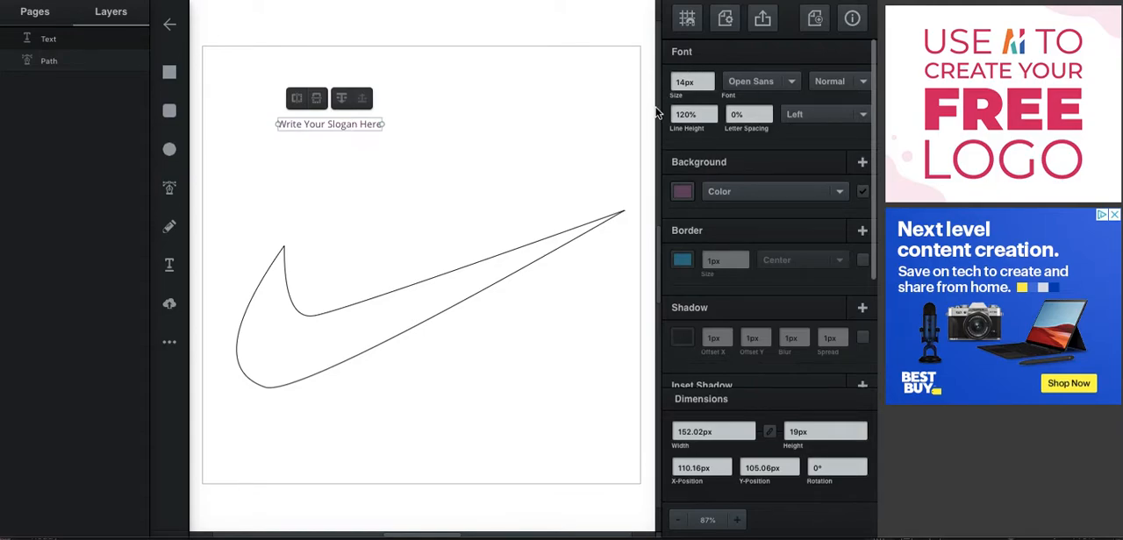
pyautogui.click(709, 79)
pyautogui.click(708, 79)
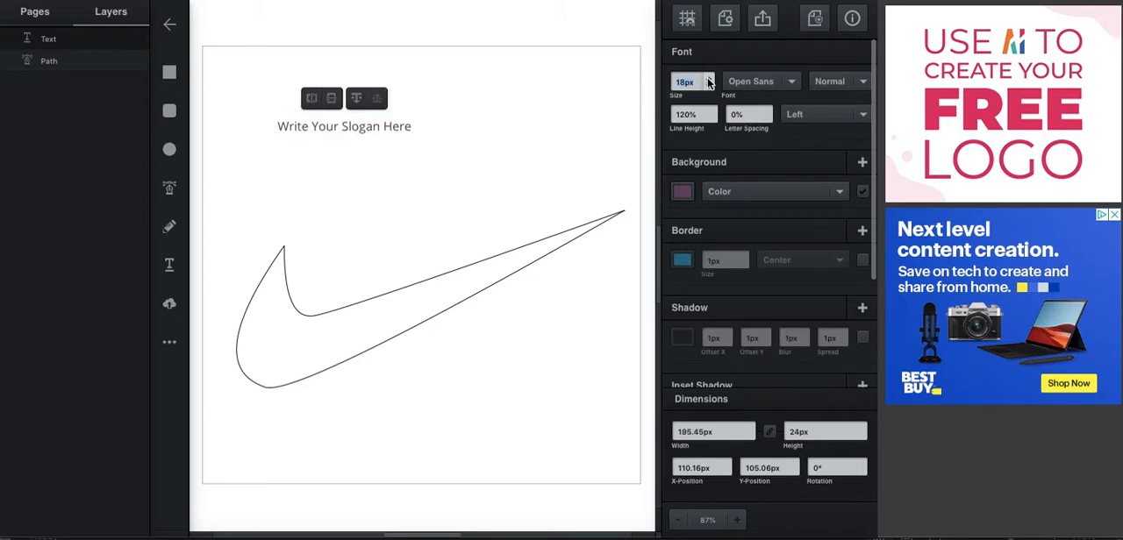
pyautogui.click(709, 79)
pyautogui.click(709, 79)
pyautogui.click(708, 79)
pyautogui.click(709, 79)
pyautogui.click(709, 79)
pyautogui.click(709, 79)
pyautogui.click(709, 79)
pyautogui.click(709, 79)
pyautogui.click(708, 78)
pyautogui.click(709, 79)
pyautogui.click(709, 79)
pyautogui.click(708, 79)
pyautogui.click(708, 79)
# Change the slogan text's font to Over the Rainbow
pyautogui.click(792, 83)
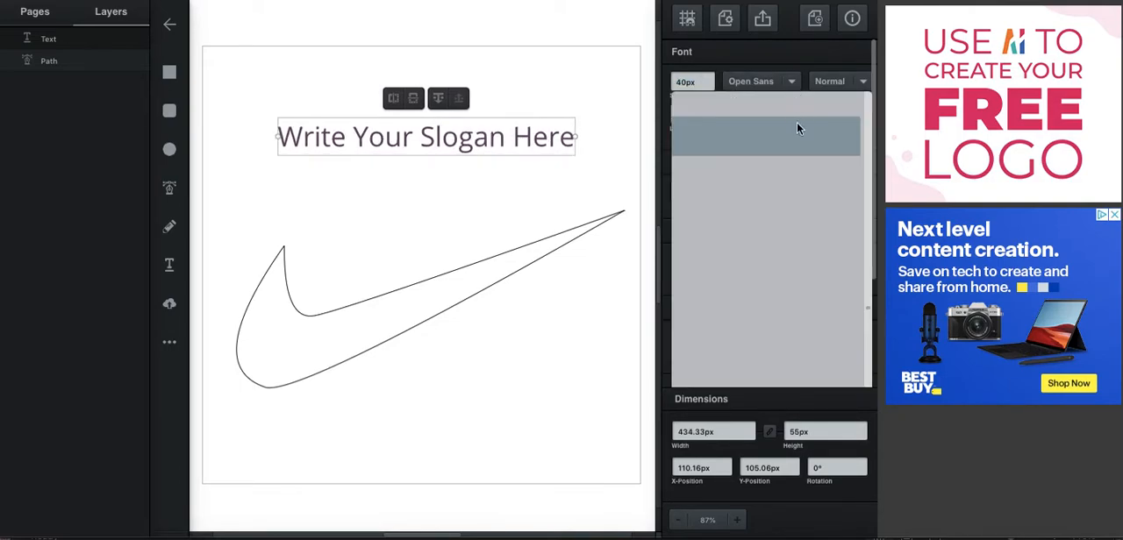
pyautogui.scroll(3, 778, 274)
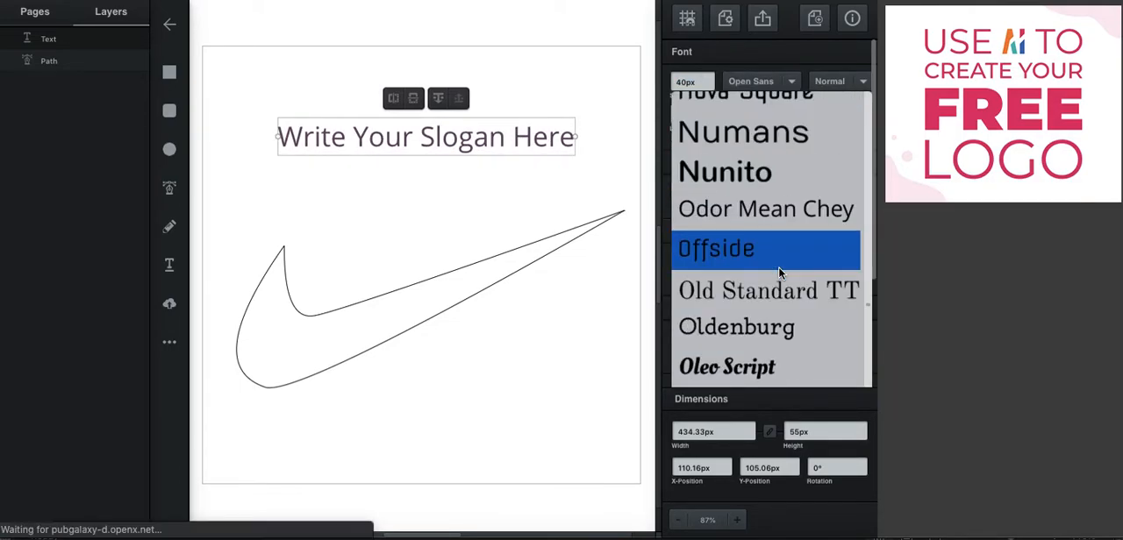
pyautogui.scroll(-1, 777, 274)
pyautogui.scroll(1, 778, 273)
pyautogui.scroll(-4, 778, 267)
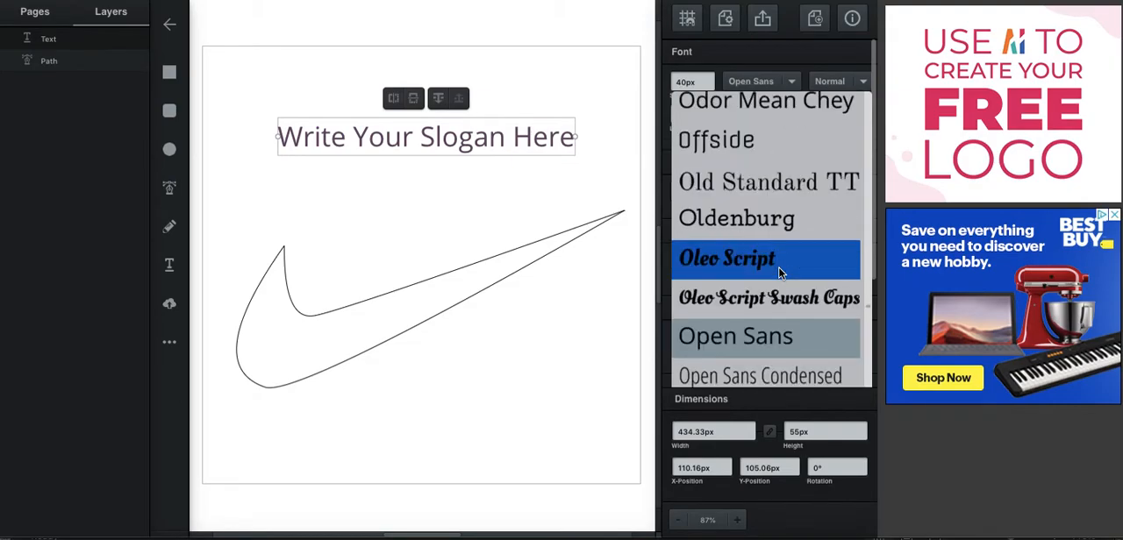
pyautogui.scroll(-4, 779, 263)
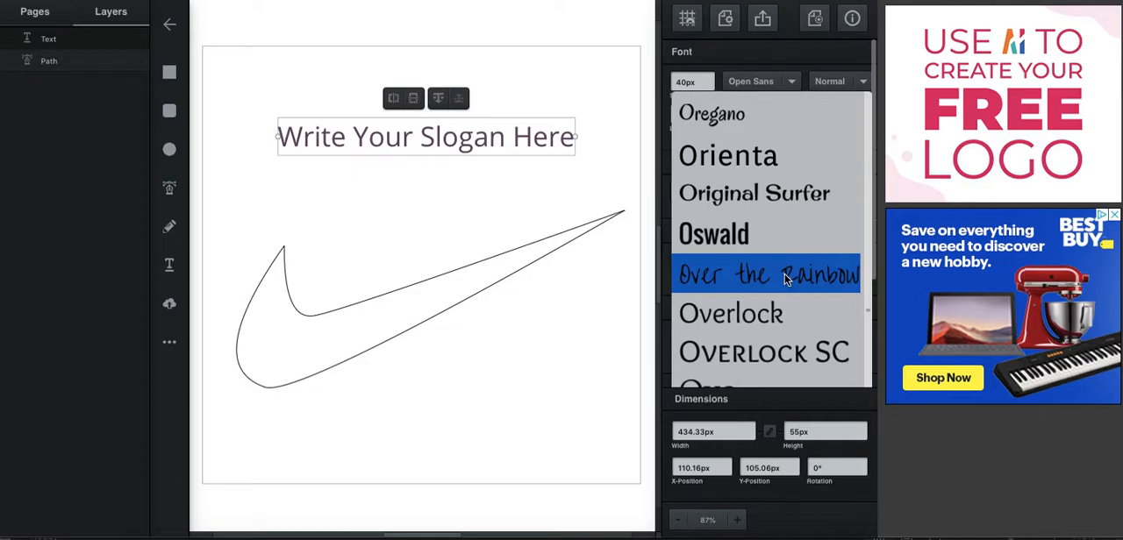
pyautogui.click(787, 281)
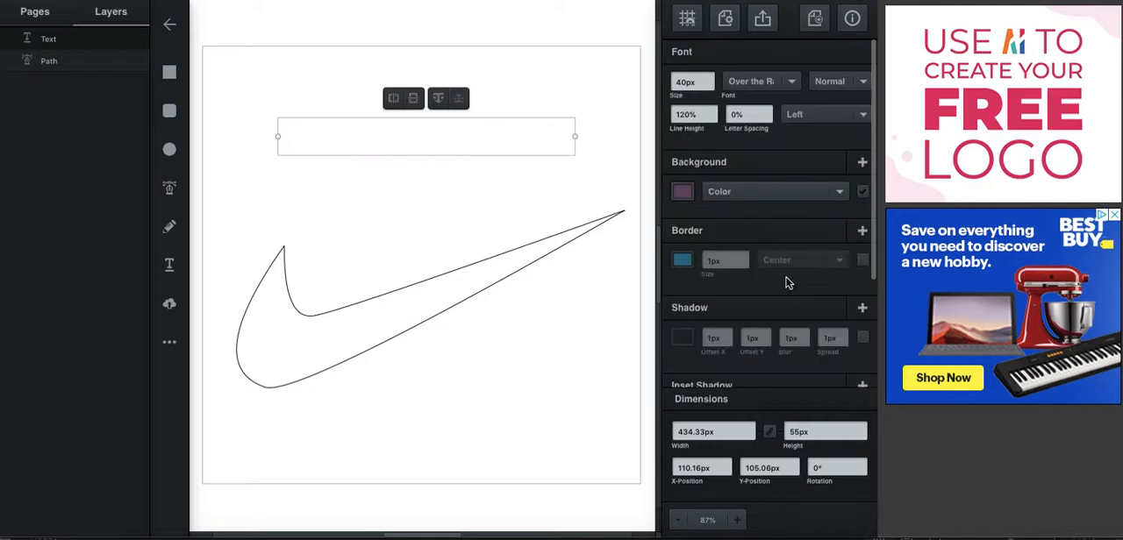
# Change the slogan text's font to Parisienne
pyautogui.click(763, 80)
pyautogui.scroll(-3, 757, 200)
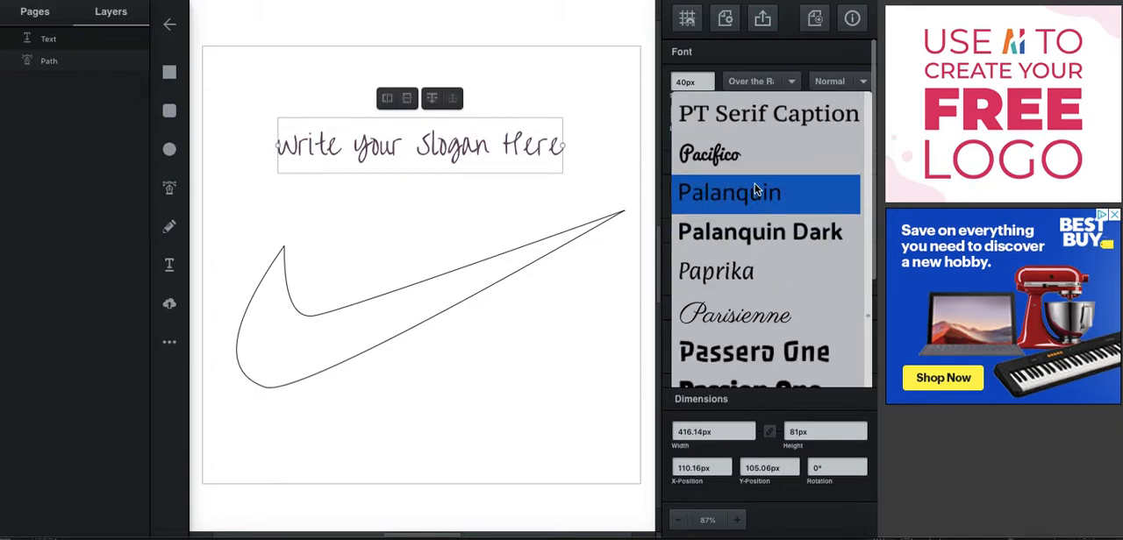
pyautogui.scroll(4, 773, 246)
pyautogui.scroll(5, 773, 250)
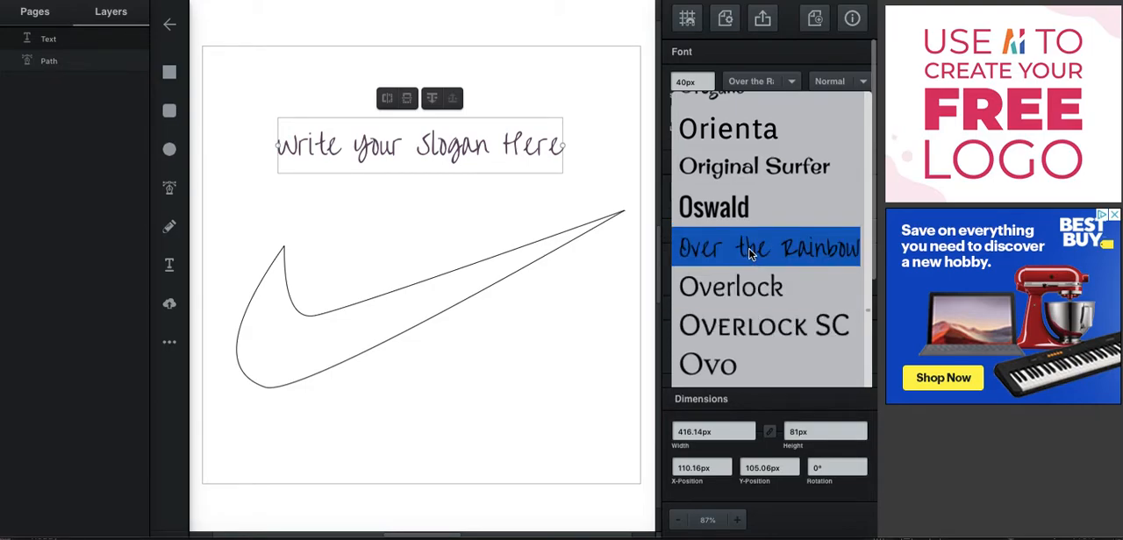
pyautogui.scroll(-5, 765, 209)
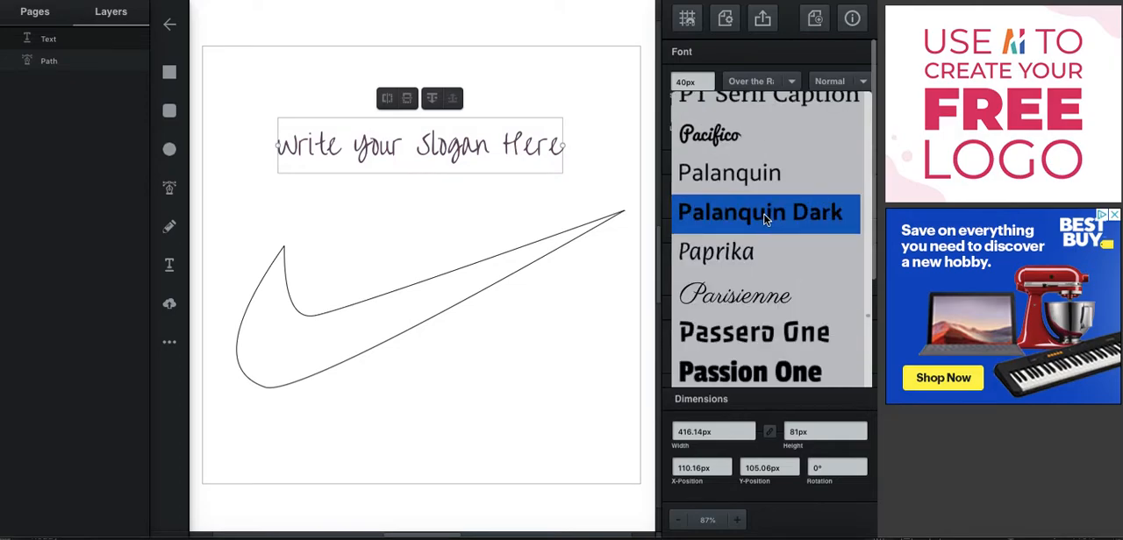
pyautogui.scroll(-3, 765, 219)
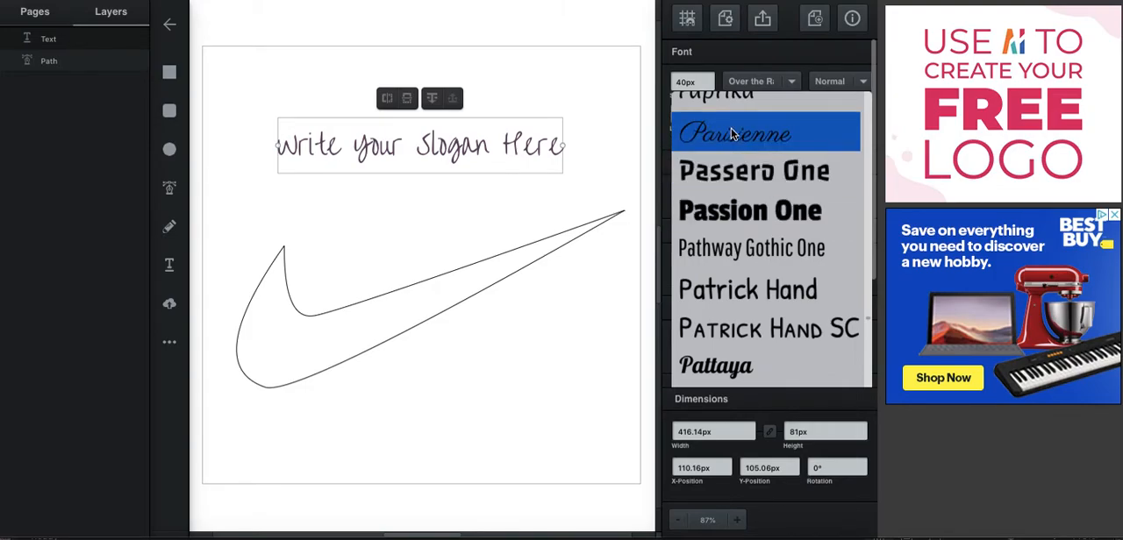
pyautogui.click(787, 142)
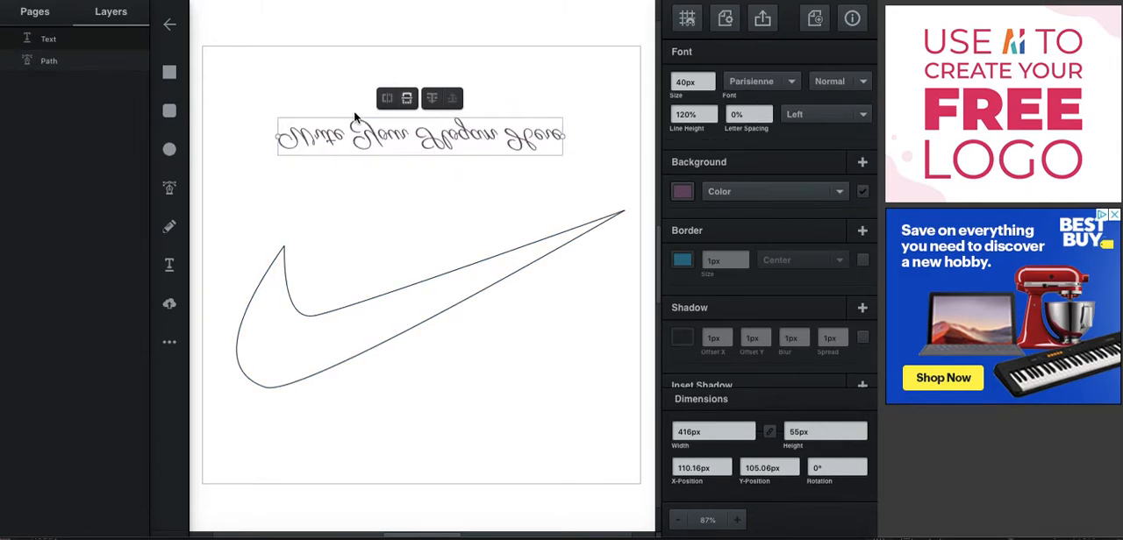
# Change the slogan text's font to PT Serif
pyautogui.click(791, 82)
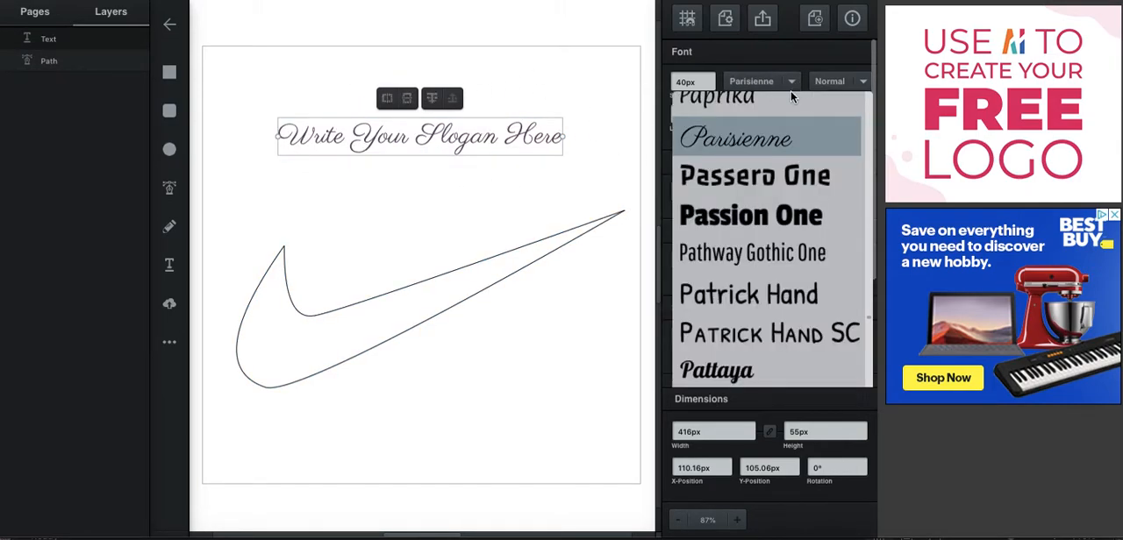
pyautogui.scroll(3, 785, 250)
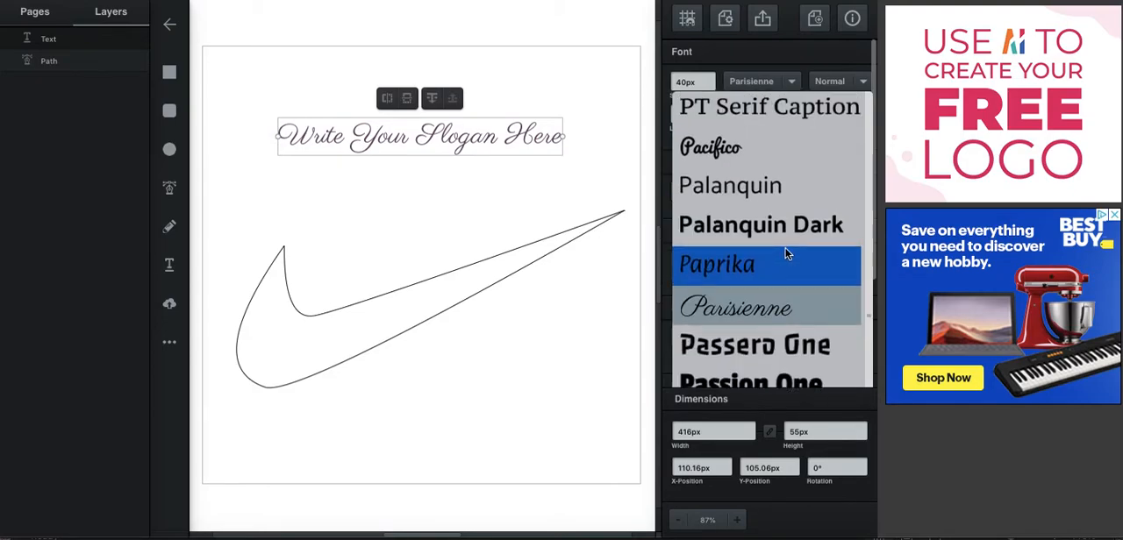
pyautogui.scroll(2, 784, 257)
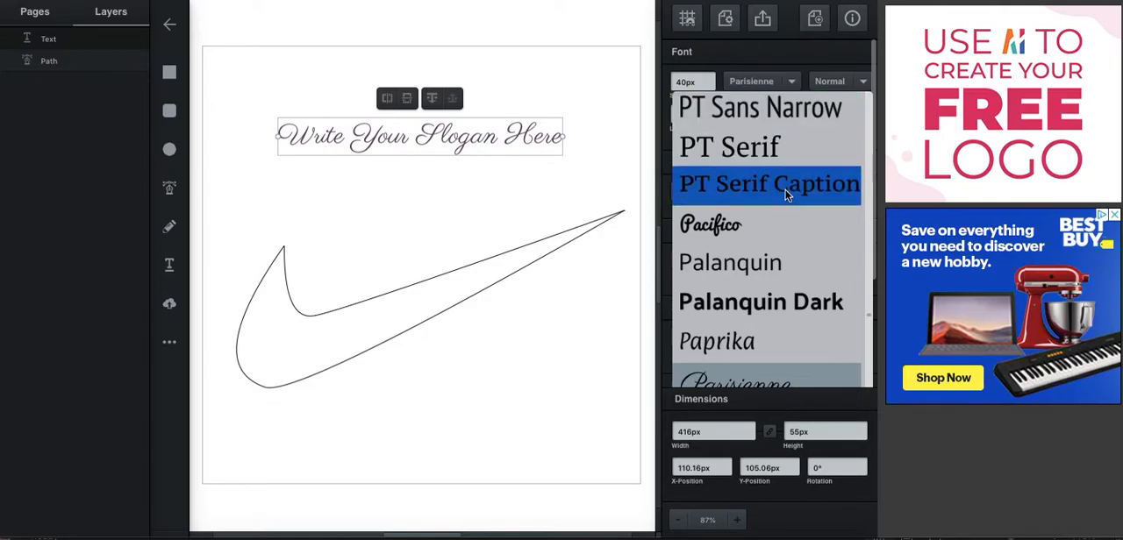
pyautogui.click(754, 145)
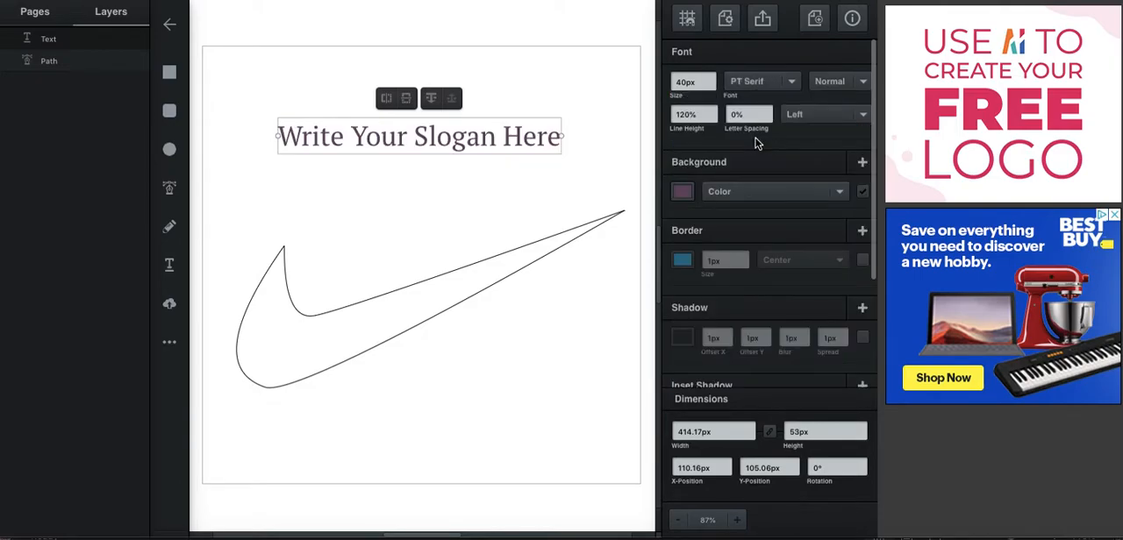
# Try the Italic style on the slogan text and set it to Bold instead
pyautogui.click(857, 83)
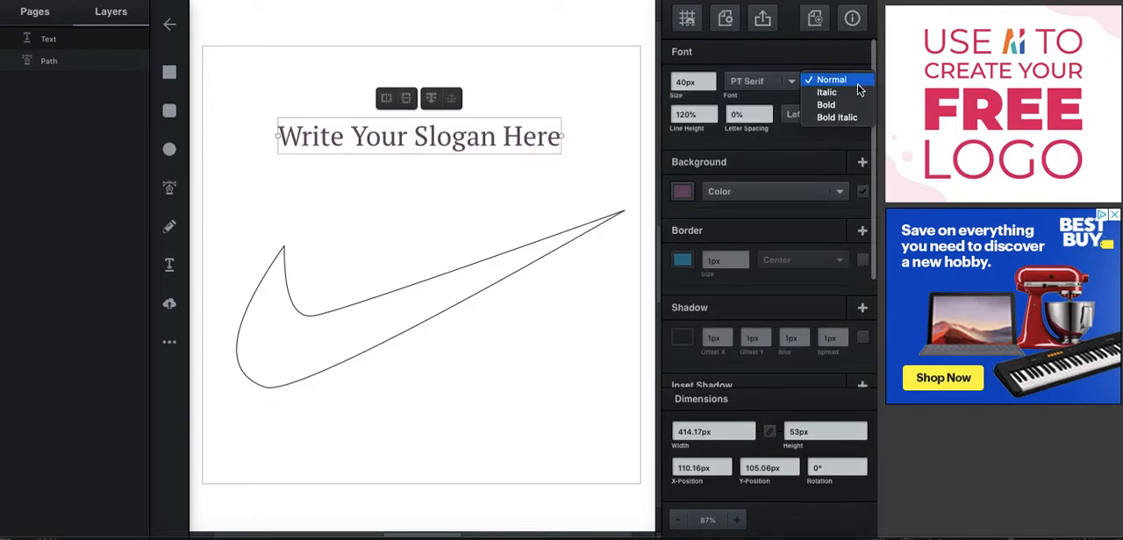
pyautogui.click(815, 93)
pyautogui.click(866, 83)
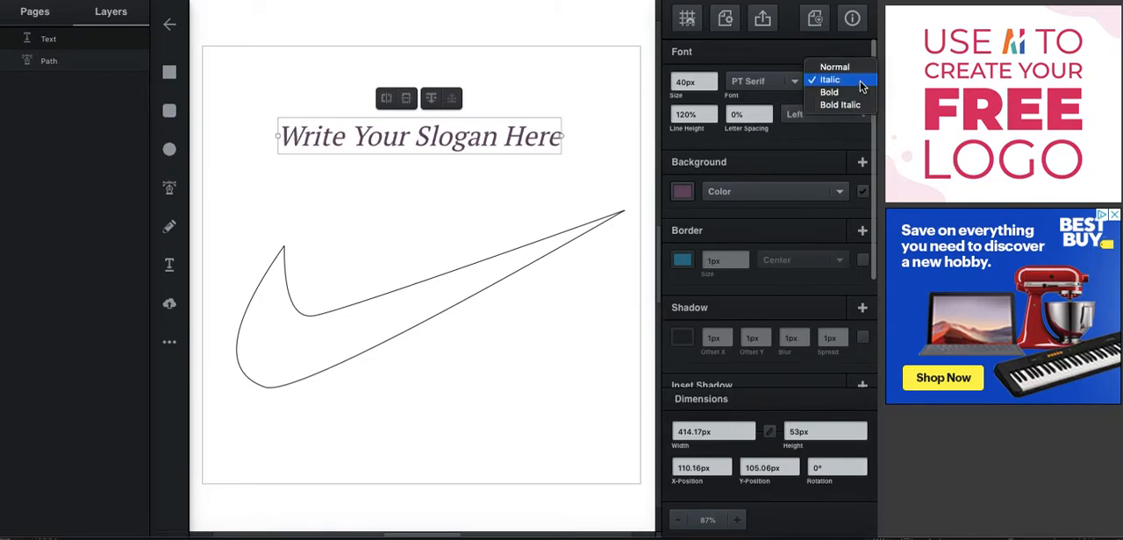
pyautogui.click(829, 92)
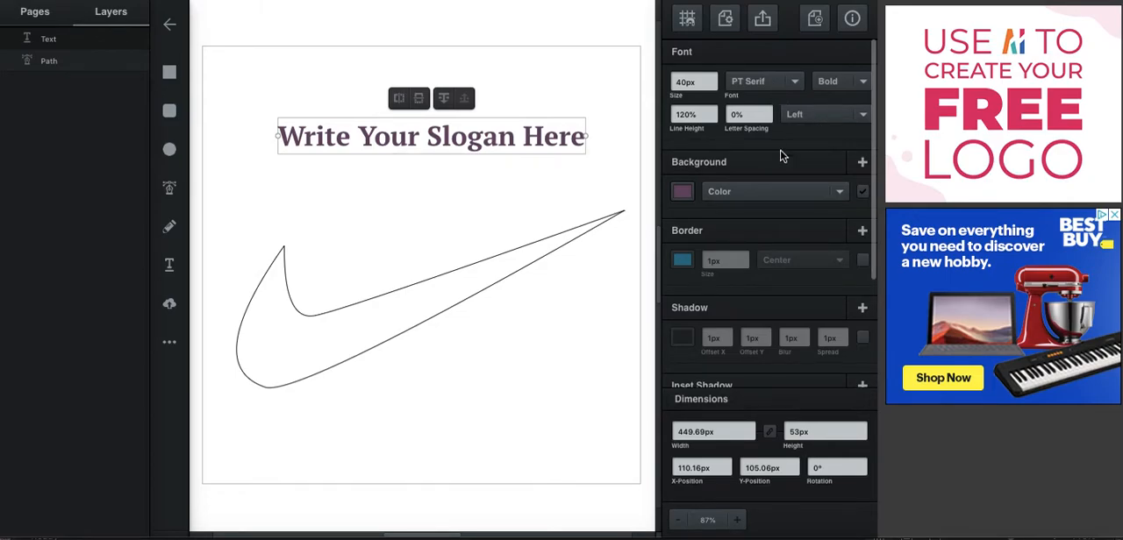
# Change the slogan text's background fill to the blue #2b8eba
pyautogui.click(682, 193)
pyautogui.moveTo(649, 197); pyautogui.dragTo(649, 156)
pyautogui.click(604, 117)
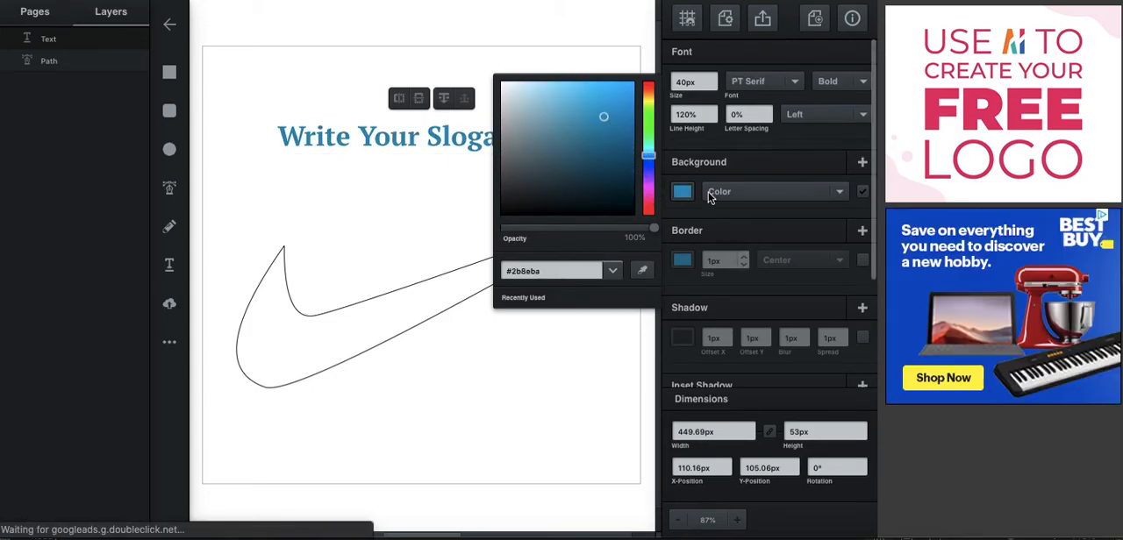
# Add a bright green 1 px border to the slogan text
pyautogui.click(684, 267)
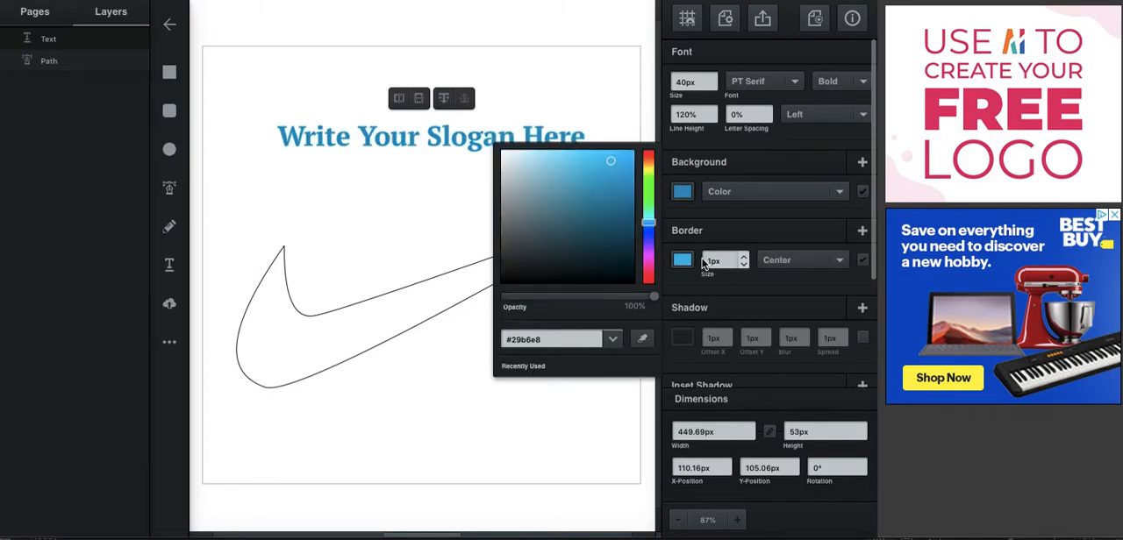
pyautogui.click(648, 224)
pyautogui.moveTo(648, 225); pyautogui.dragTo(648, 195)
pyautogui.click(743, 259)
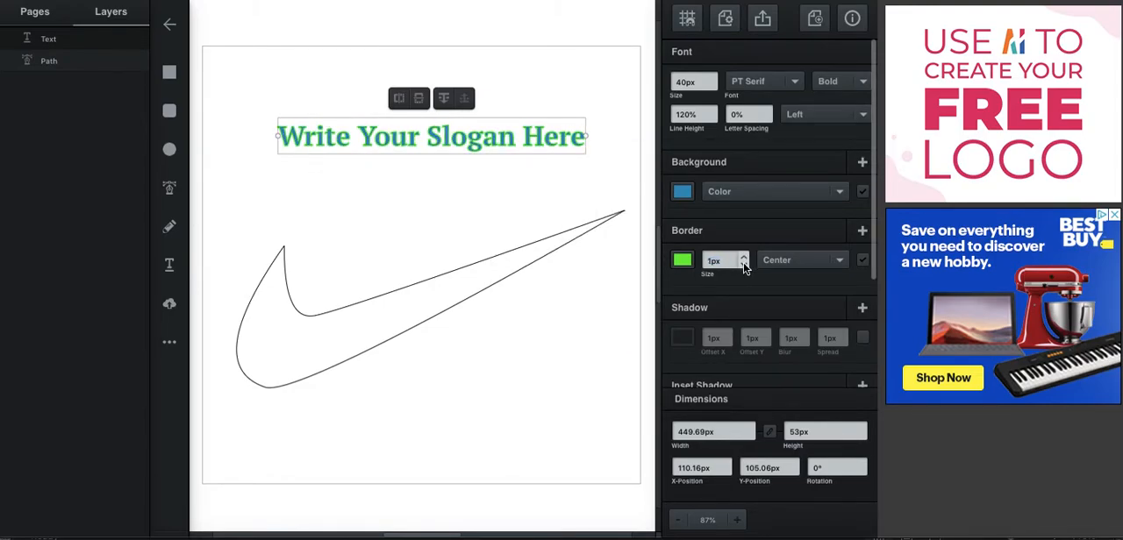
# Enable a shadow on the slogan text and set its horizontal offset to 7 px
pyautogui.click(863, 338)
pyautogui.click(683, 339)
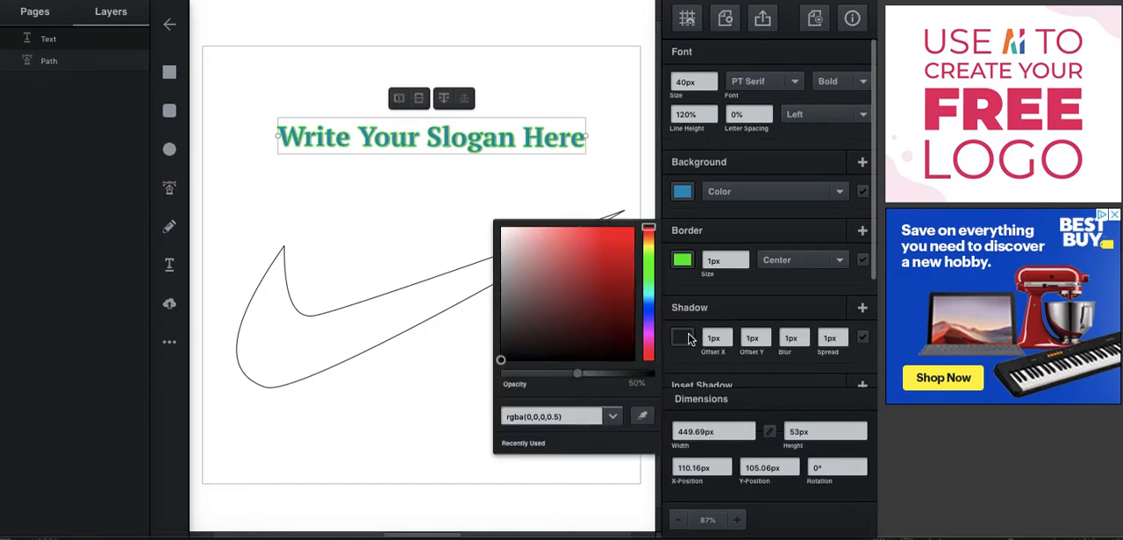
pyautogui.click(723, 340)
pyautogui.click(726, 334)
pyautogui.click(726, 334)
pyautogui.click(727, 334)
pyautogui.click(726, 335)
pyautogui.click(726, 335)
pyautogui.click(726, 335)
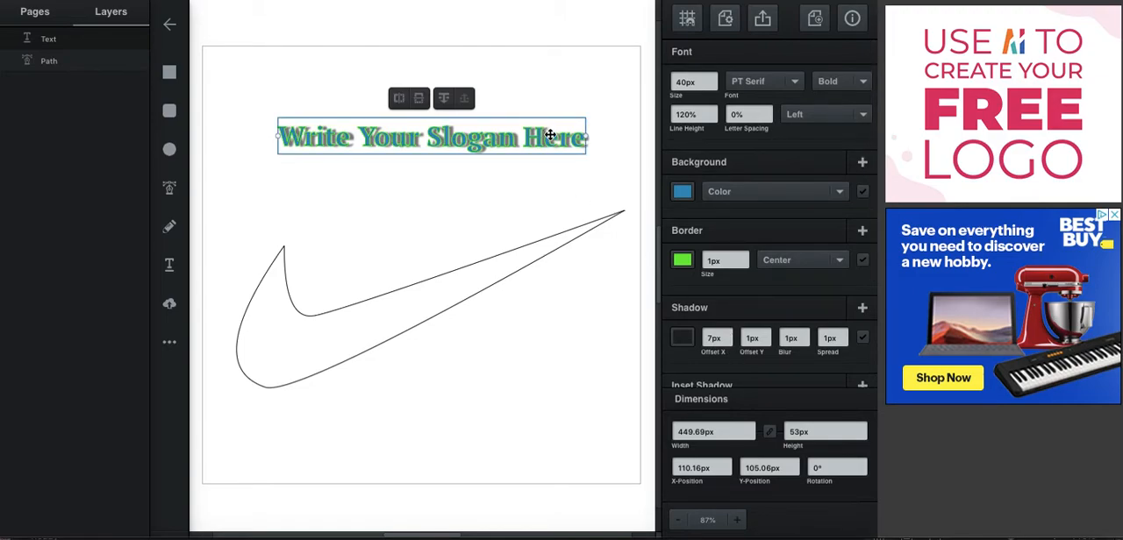
# Enlarge the slogan text to about 637 by 75 px and position it across the page above the swoosh
pyautogui.moveTo(585, 137); pyautogui.dragTo(638, 122)
pyautogui.moveTo(450, 130); pyautogui.dragTo(438, 158)
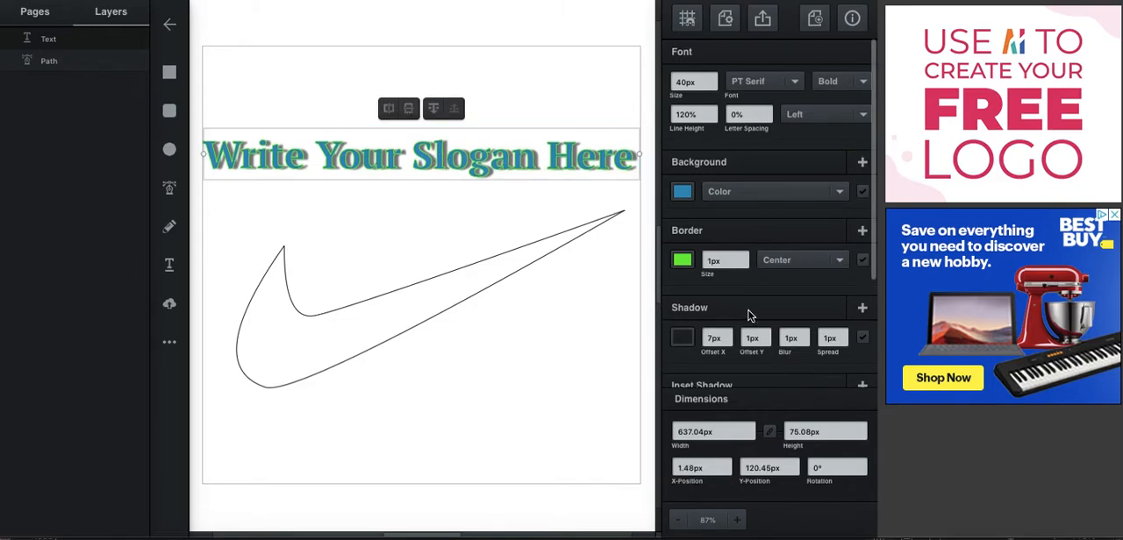
# Turn off the slogan text's opacity setting
pyautogui.scroll(-4, 750, 315)
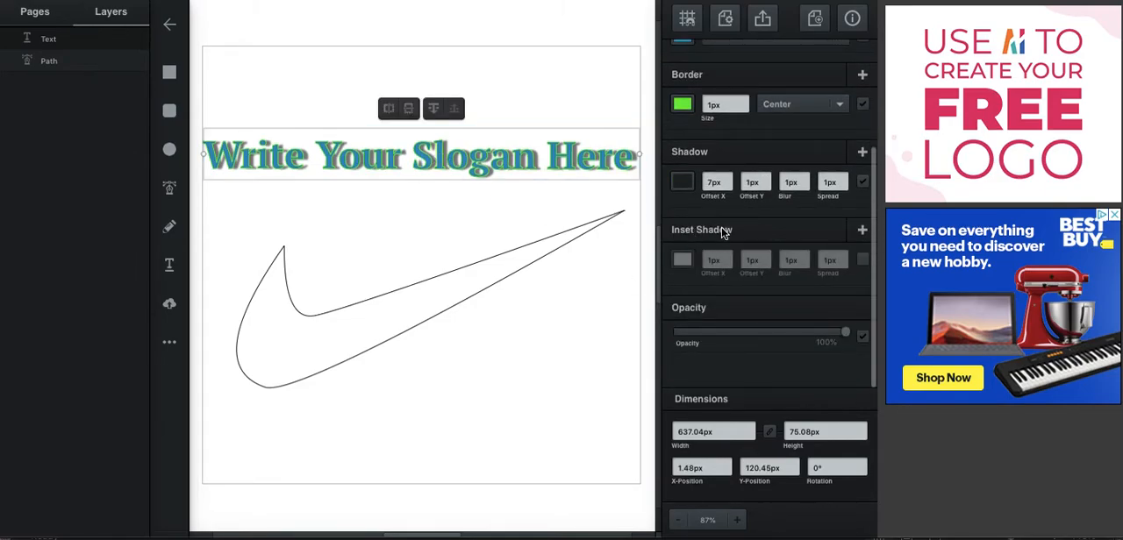
pyautogui.moveTo(845, 333)
pyautogui.mouseDown()
pyautogui.moveTo(759, 333)
pyautogui.moveTo(854, 333)
pyautogui.mouseUp()
pyautogui.click(862, 337)
pyautogui.click(863, 338)
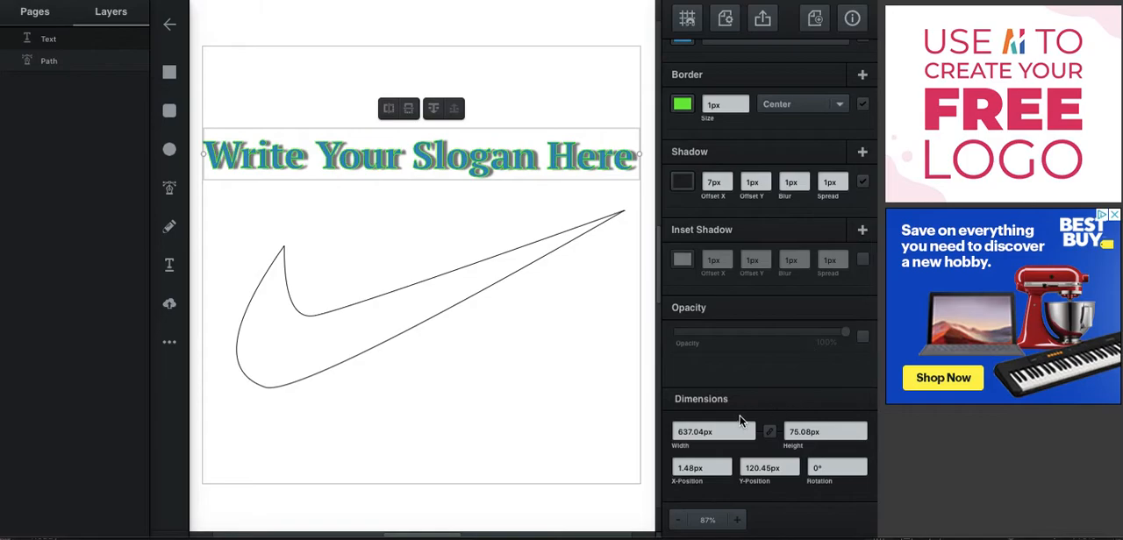
# Try rotating the slogan text clockwise by a few degrees and return it to 0°
pyautogui.click(862, 465)
pyautogui.click(863, 465)
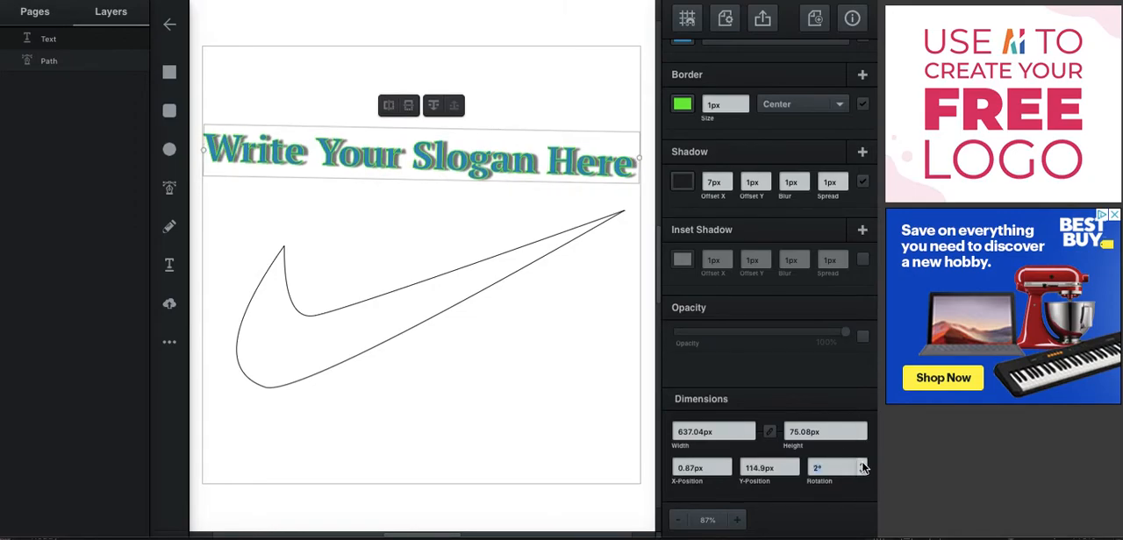
pyautogui.click(862, 464)
pyautogui.click(862, 464)
pyautogui.click(862, 464)
pyautogui.click(862, 464)
pyautogui.click(862, 471)
pyautogui.click(862, 471)
pyautogui.click(862, 471)
pyautogui.click(862, 471)
pyautogui.click(862, 471)
pyautogui.click(862, 471)
# Reselect the slogan text and rotate it slightly counterclockwise
pyautogui.click(574, 321)
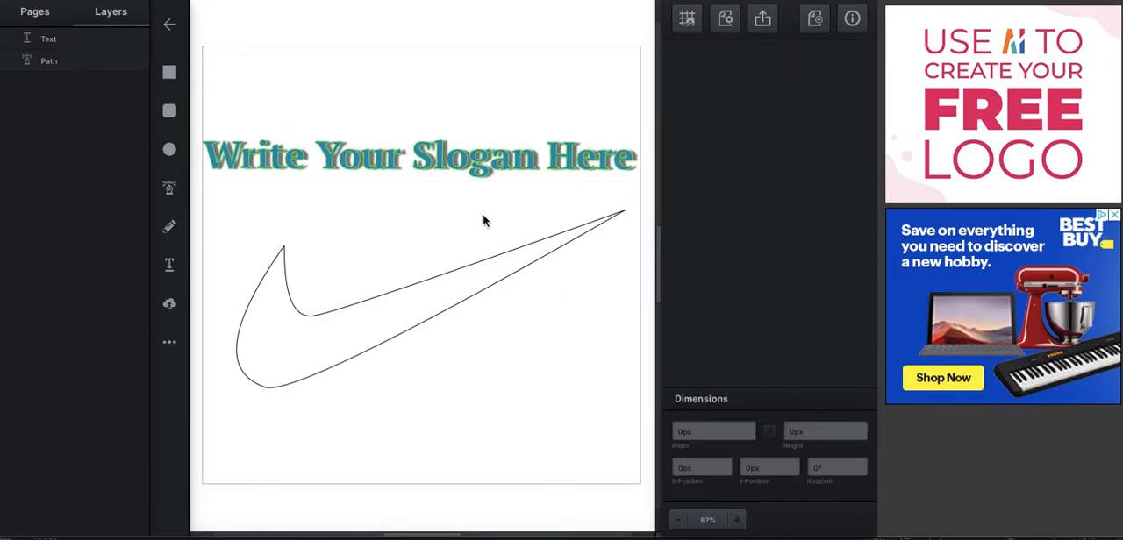
pyautogui.click(513, 301)
pyautogui.click(465, 147)
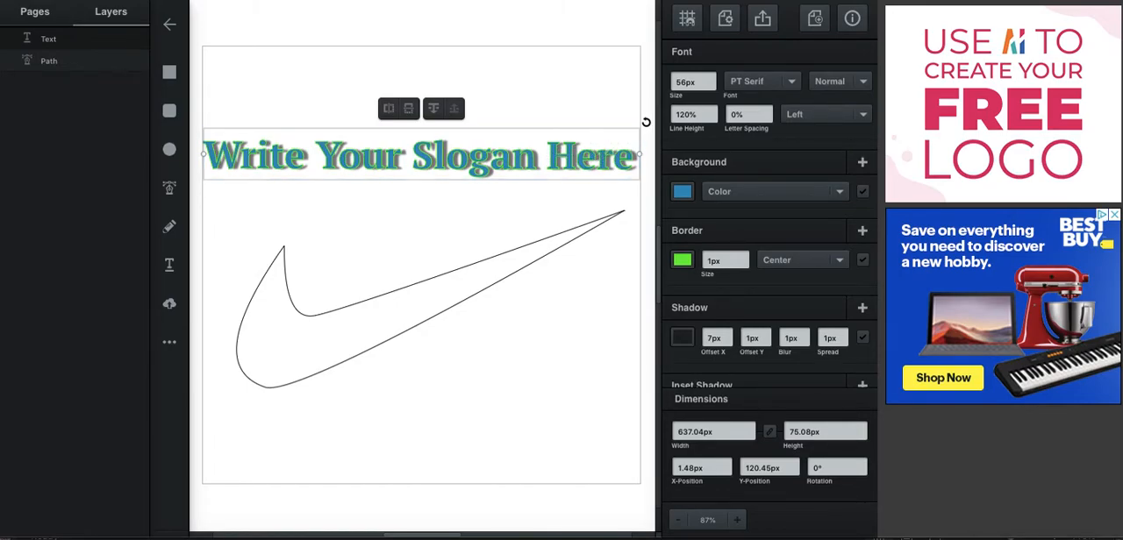
pyautogui.moveTo(646, 123)
pyautogui.mouseDown()
pyautogui.moveTo(617, 50)
pyautogui.moveTo(641, 225)
pyautogui.moveTo(643, 142)
pyautogui.moveTo(613, 66)
pyautogui.moveTo(637, 121)
pyautogui.mouseUp()
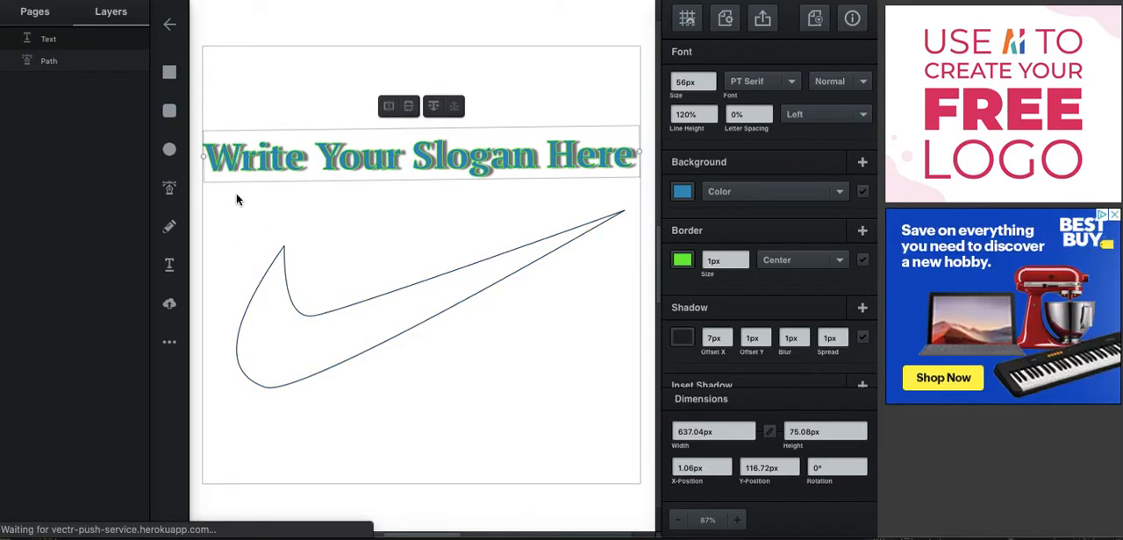
pyautogui.click(169, 188)
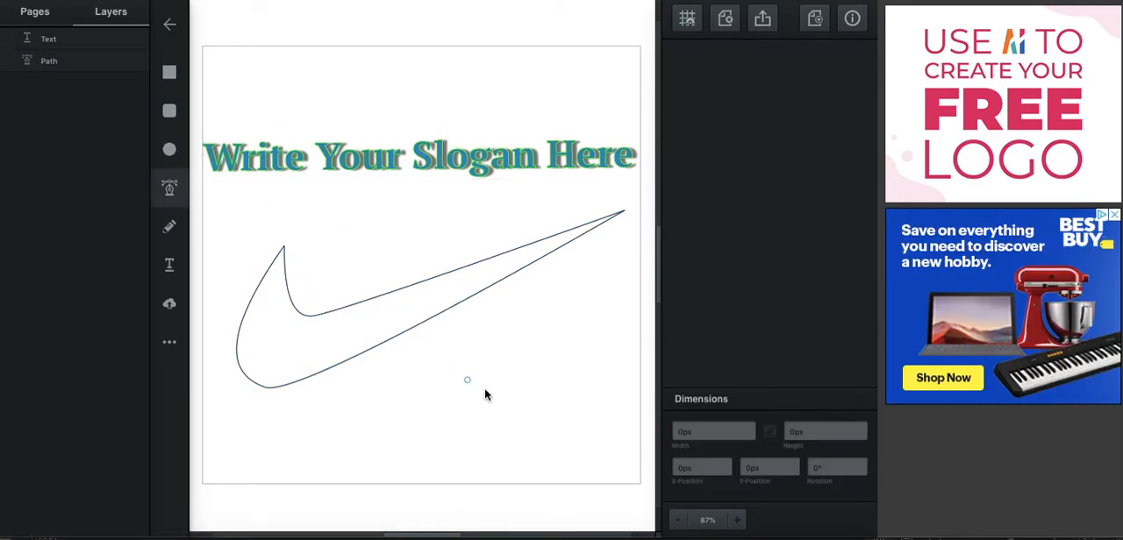
pyautogui.click(413, 389)
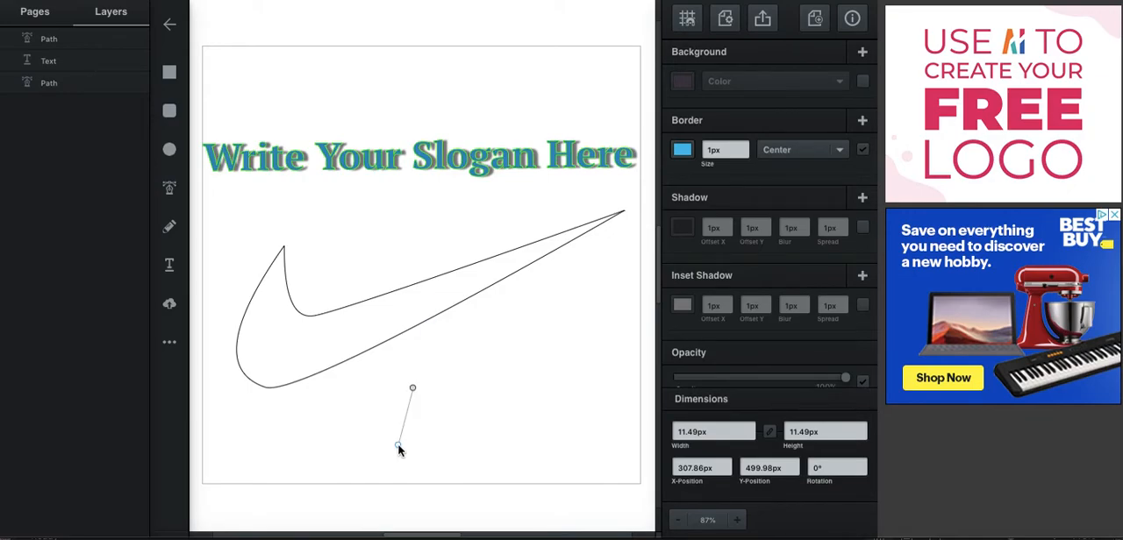
pyautogui.press('Escape')
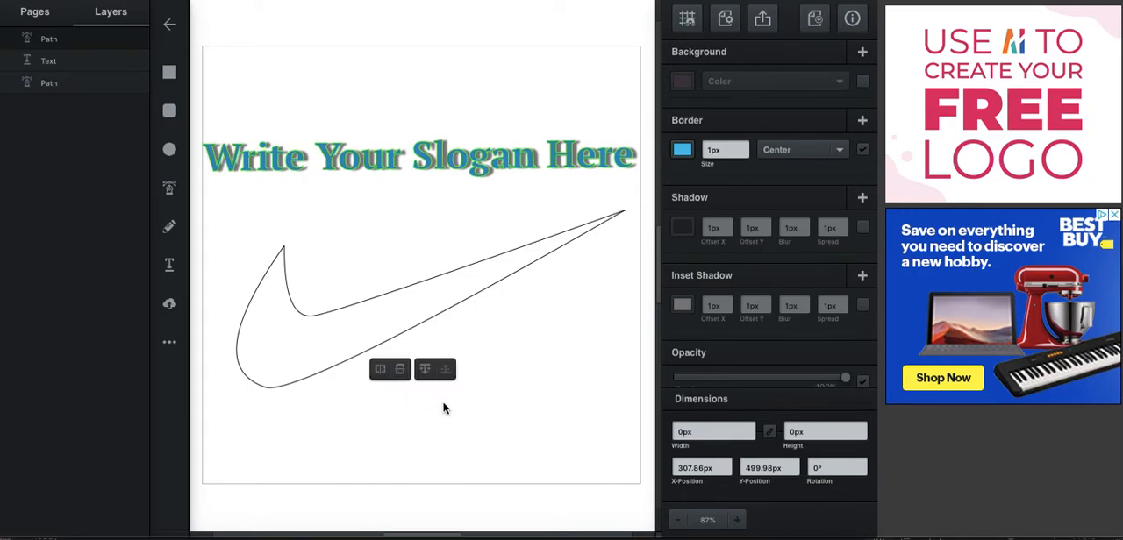
# Add the text "R" below the swoosh and select it
pyautogui.click(169, 267)
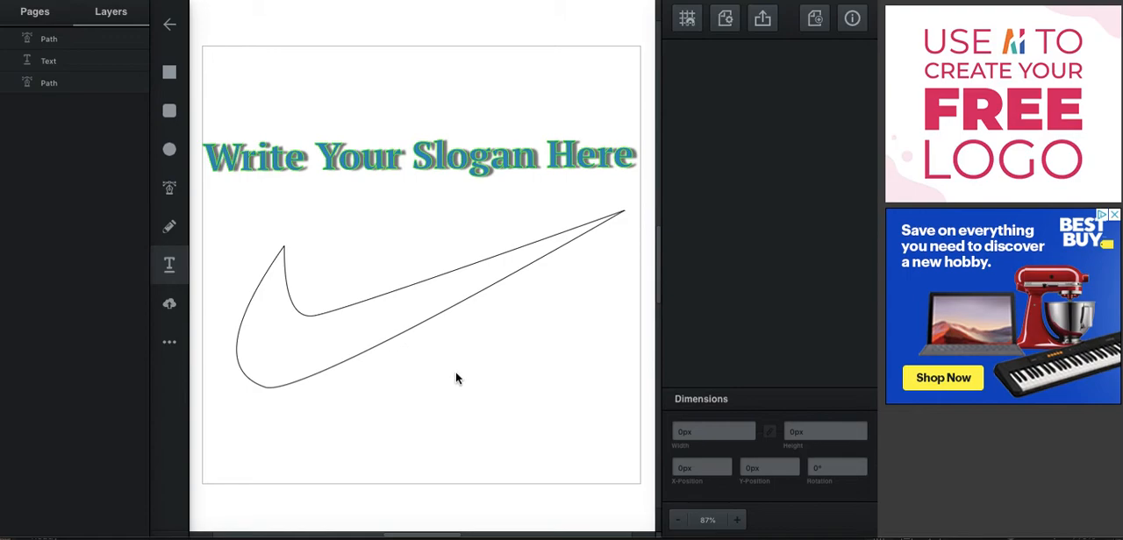
pyautogui.click(444, 403)
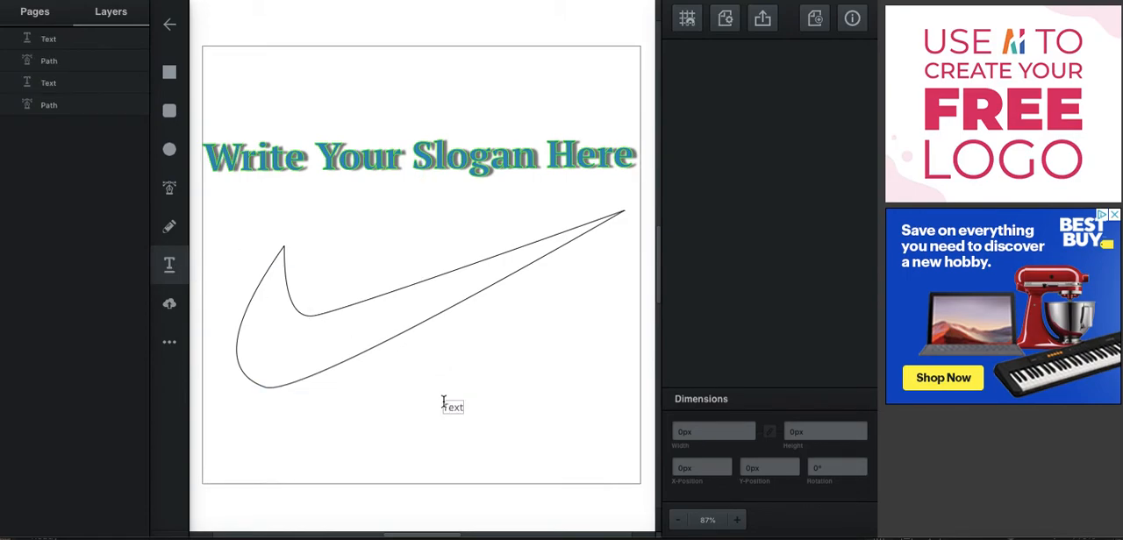
pyautogui.write('R')
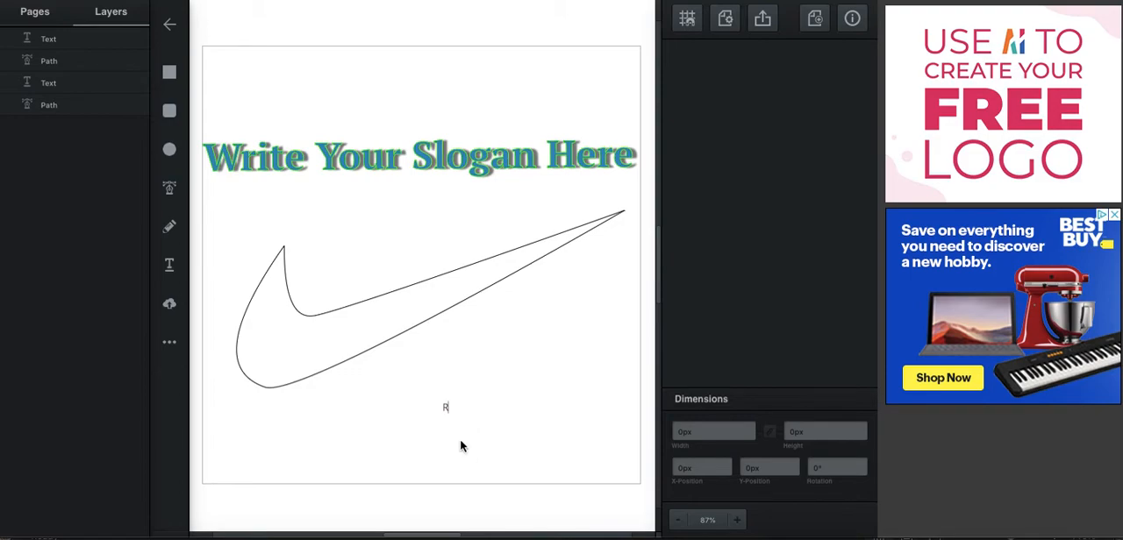
pyautogui.click(447, 410)
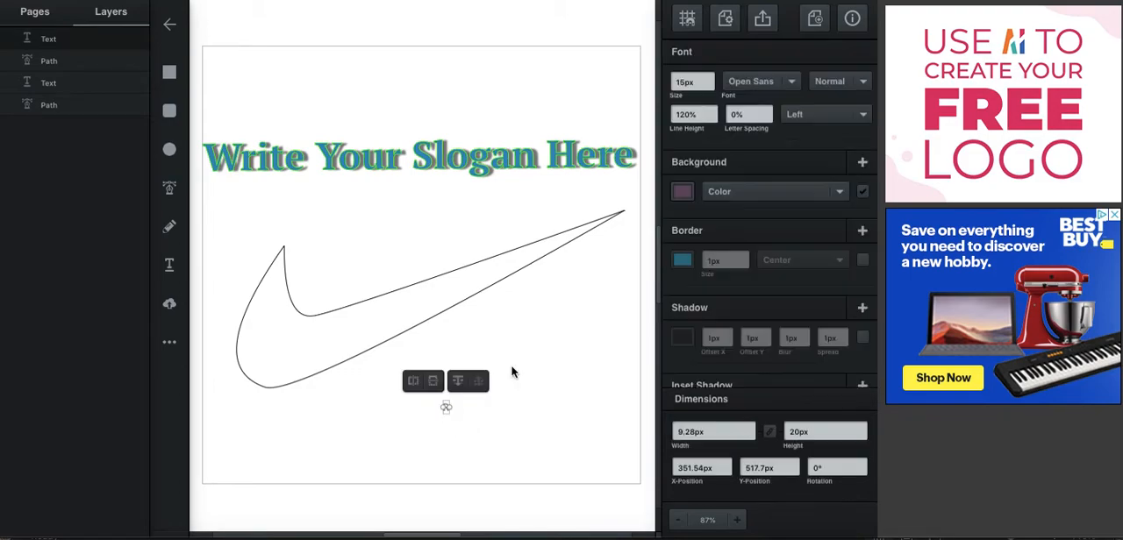
# Set the letter R's font size to 60 px and move it up to about X 324, Y 475 px, nearer the swoosh
pyautogui.click(709, 78)
pyautogui.click(710, 78)
pyautogui.click(709, 78)
pyautogui.click(710, 78)
pyautogui.click(710, 78)
pyautogui.click(711, 78)
pyautogui.click(711, 78)
pyautogui.click(711, 78)
pyautogui.click(711, 78)
pyautogui.click(711, 78)
pyautogui.click(711, 78)
pyautogui.click(711, 79)
pyautogui.click(711, 78)
pyautogui.click(711, 78)
pyautogui.click(711, 78)
pyautogui.click(711, 78)
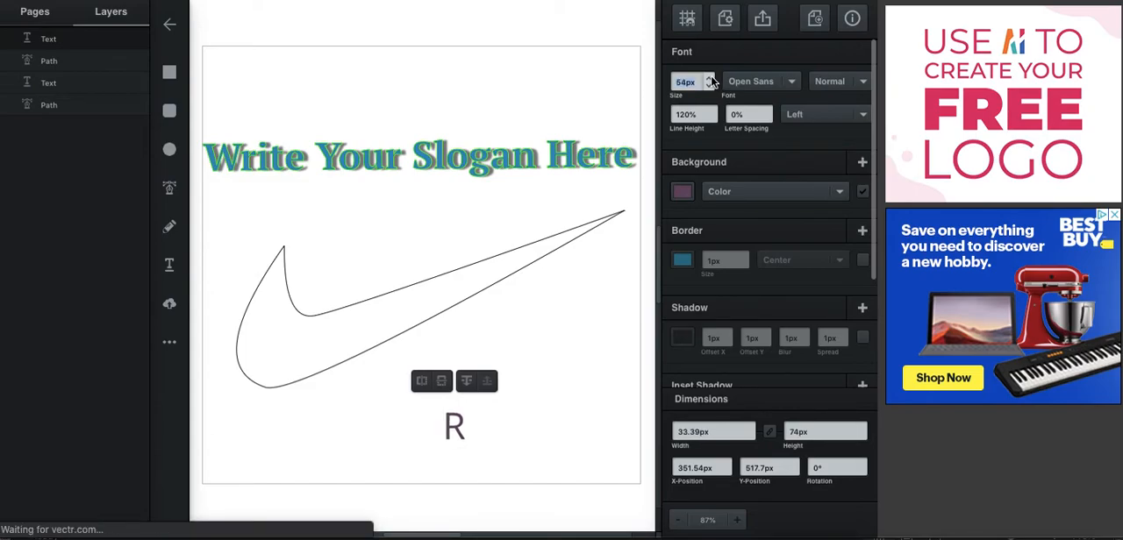
pyautogui.click(711, 78)
pyautogui.click(711, 78)
pyautogui.click(711, 78)
pyautogui.click(711, 79)
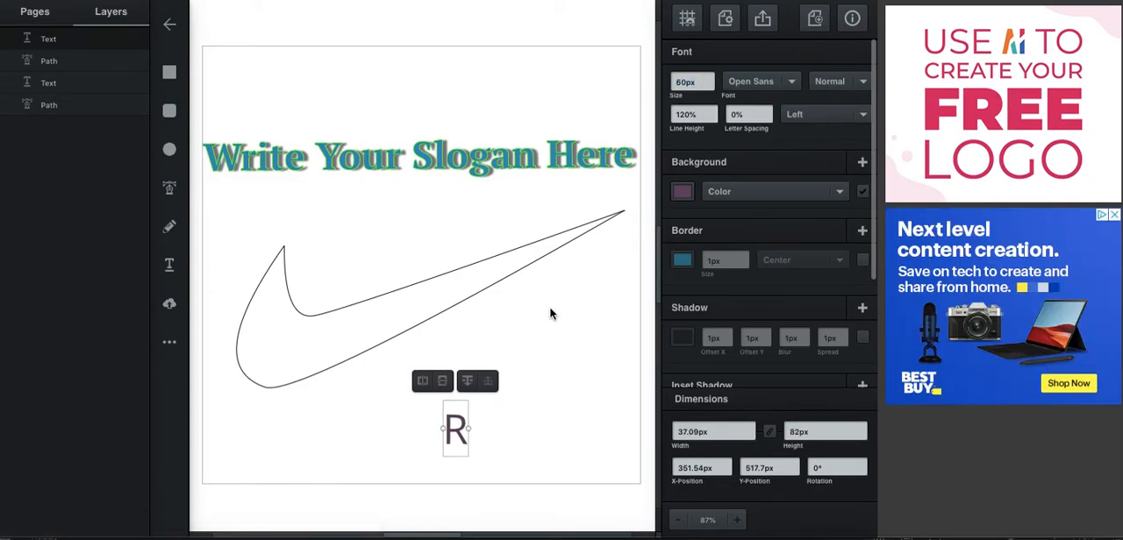
pyautogui.moveTo(447, 422); pyautogui.dragTo(428, 393)
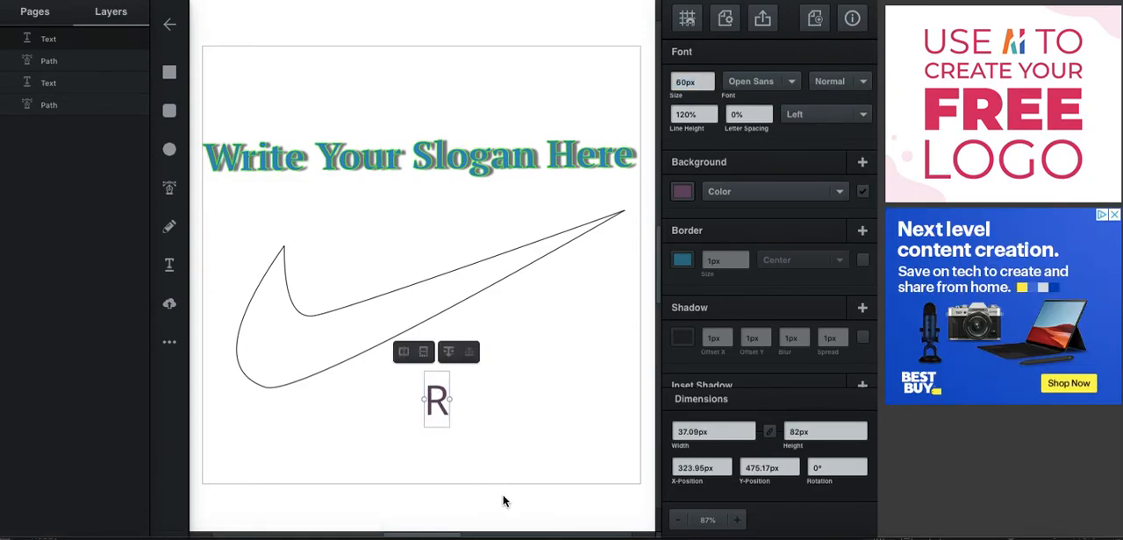
# Duplicate the letter R and place the copy level with the original, about 84 px to its right
pyautogui.click(470, 428)
pyautogui.click(438, 404)
pyautogui.hotkey('ctrl', 'd')
pyautogui.moveTo(447, 408); pyautogui.dragTo(495, 401)
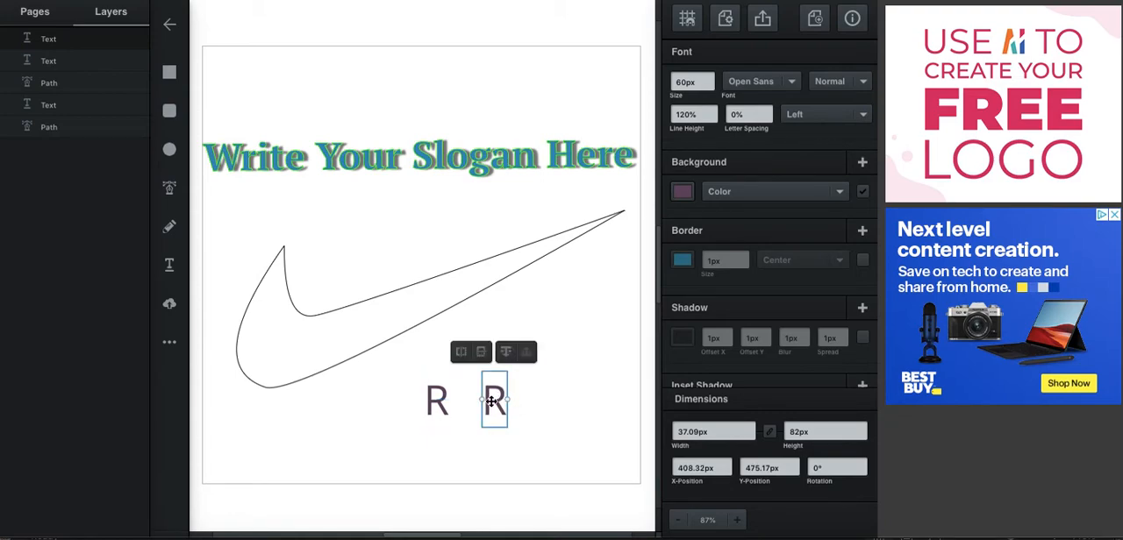
# Mirror the copied R horizontally, trying out the vertical flip as well, and deselect it
pyautogui.click(461, 351)
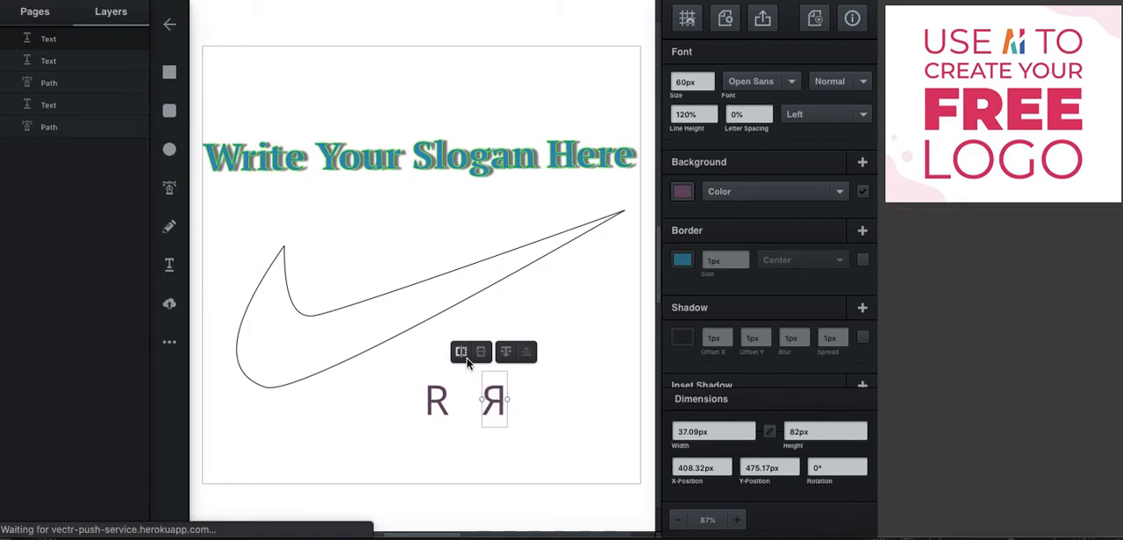
pyautogui.click(481, 352)
pyautogui.click(487, 355)
pyautogui.click(482, 352)
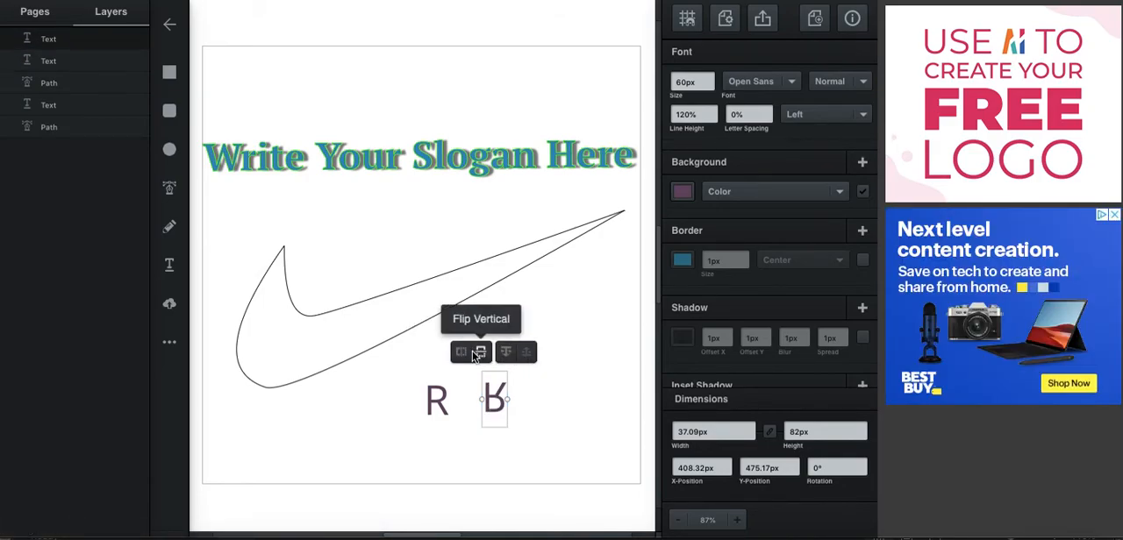
pyautogui.click(482, 352)
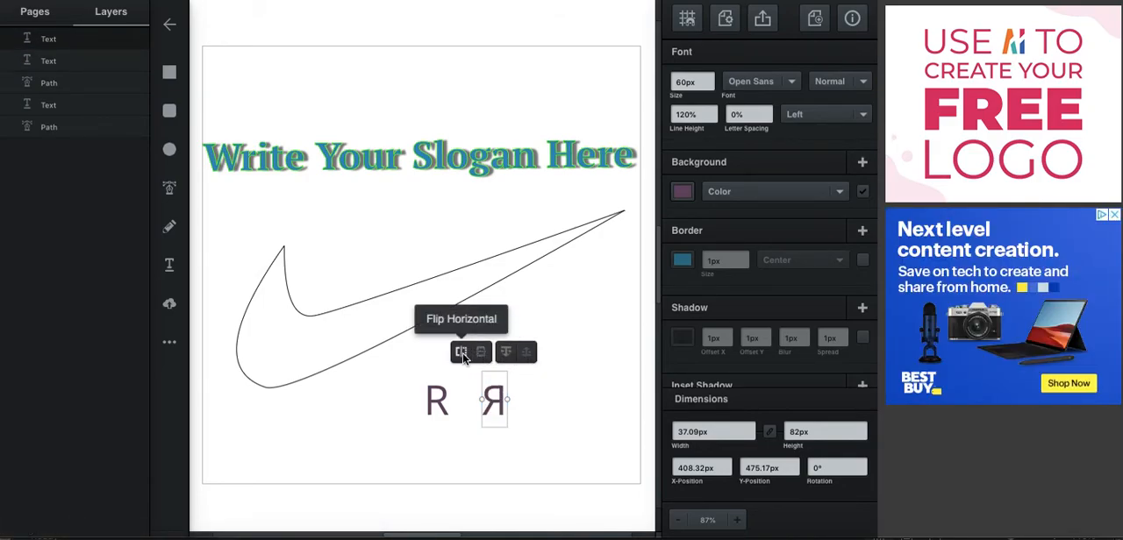
pyautogui.click(462, 352)
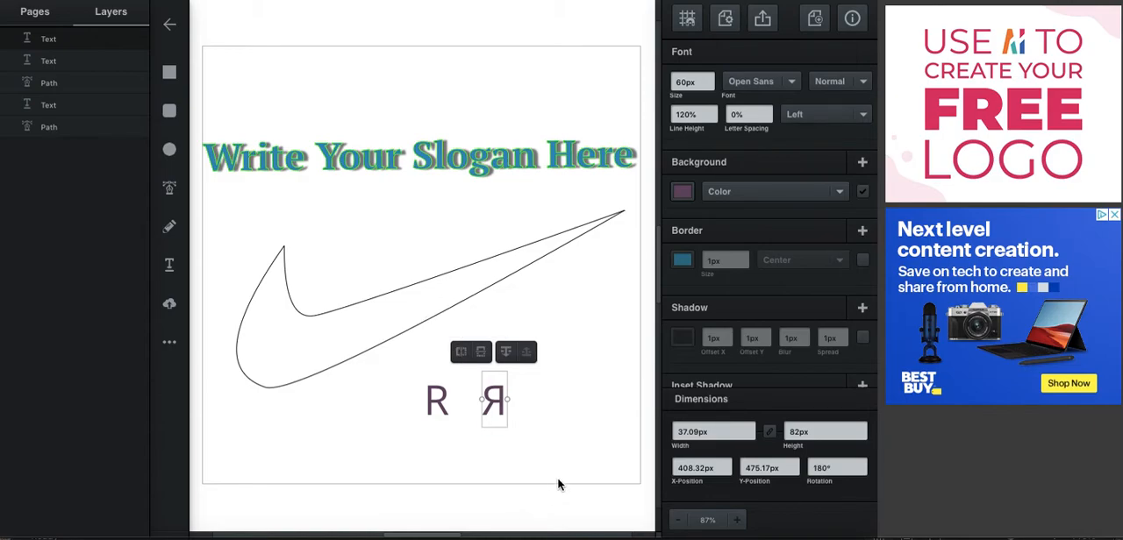
pyautogui.click(590, 472)
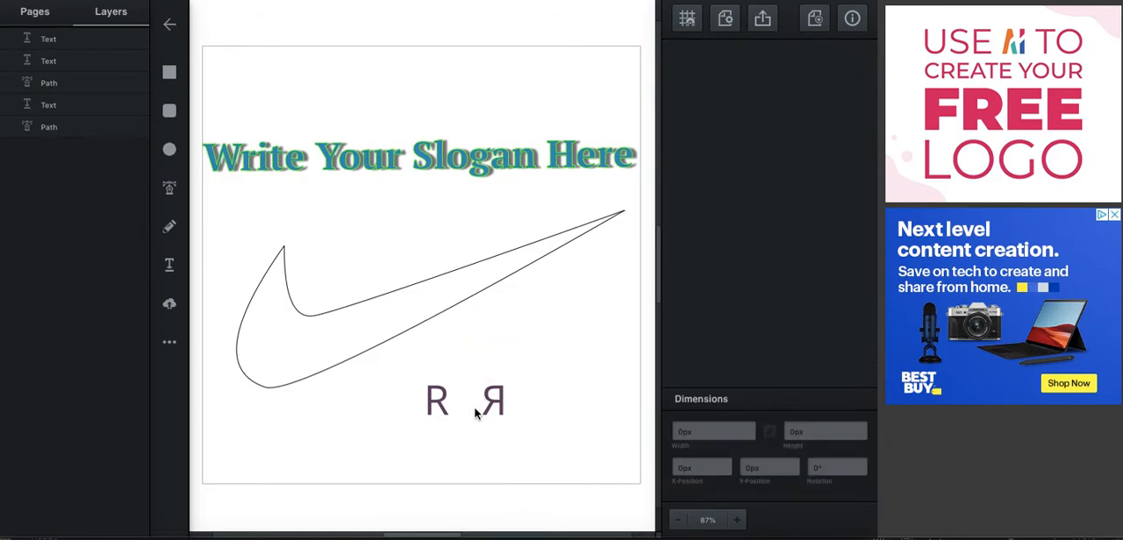
# Draw a square about 34 px wide, rotate it 45° into a diamond, and place it between the two Rs
pyautogui.click(171, 74)
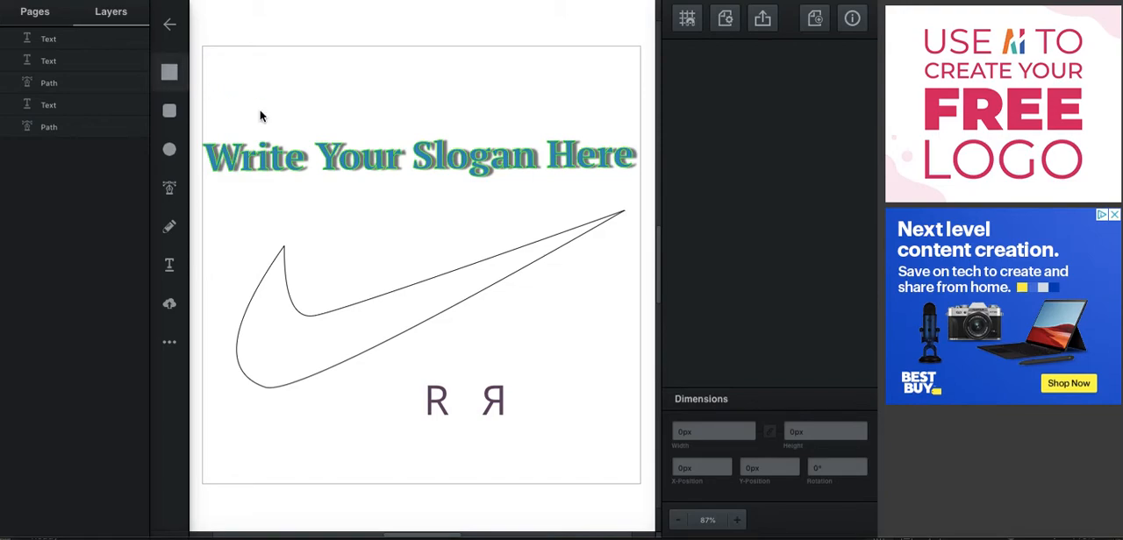
pyautogui.click(517, 302)
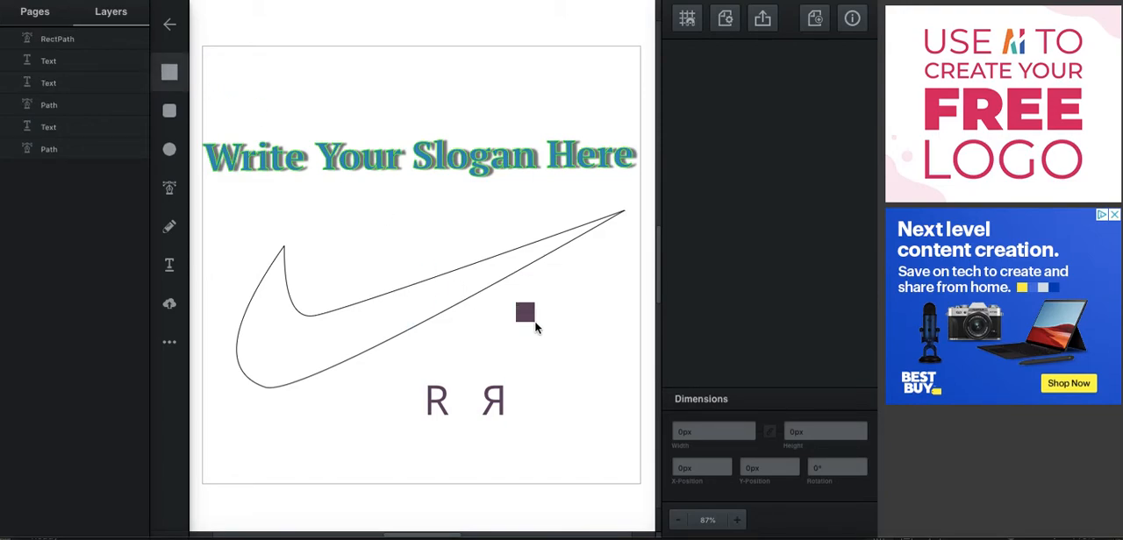
pyautogui.click(539, 324)
pyautogui.moveTo(539, 324); pyautogui.dragTo(467, 399)
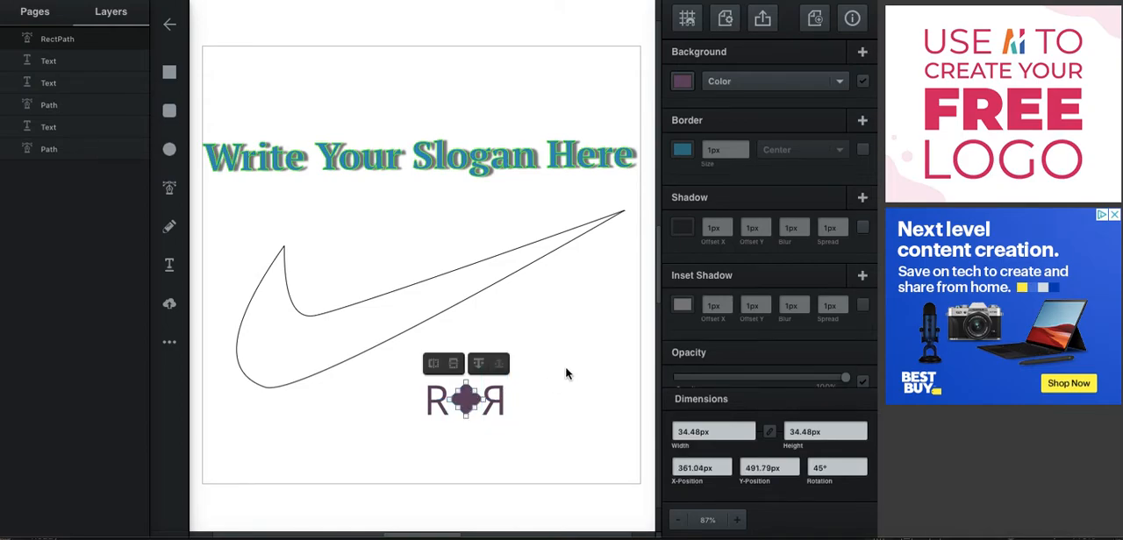
pyautogui.click(622, 373)
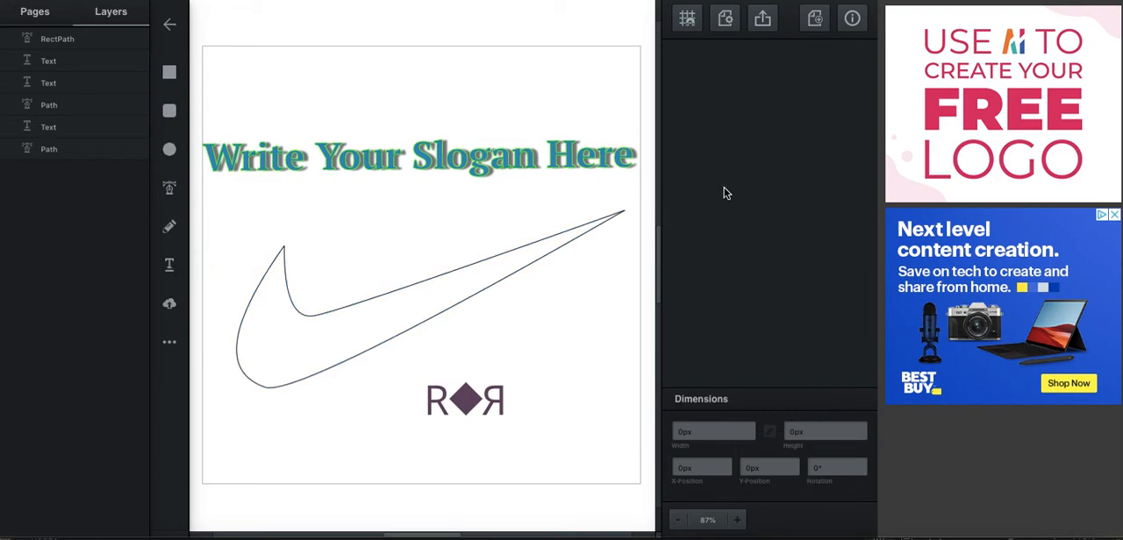
# Examine the font, background, border, shadow and opacity settings of the two R letters
pyautogui.click(169, 264)
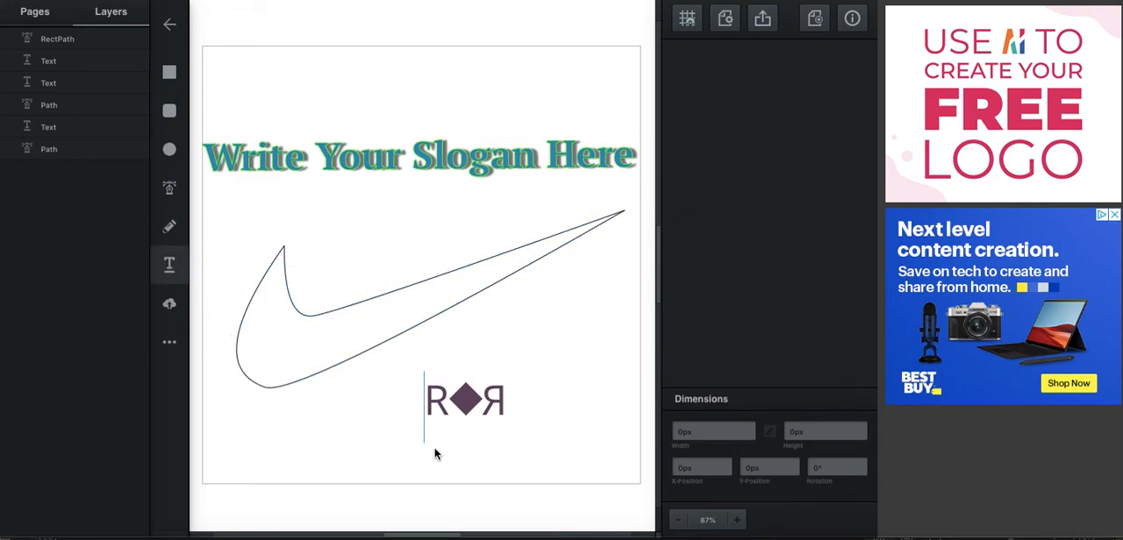
pyautogui.click(465, 402)
pyautogui.click(439, 396)
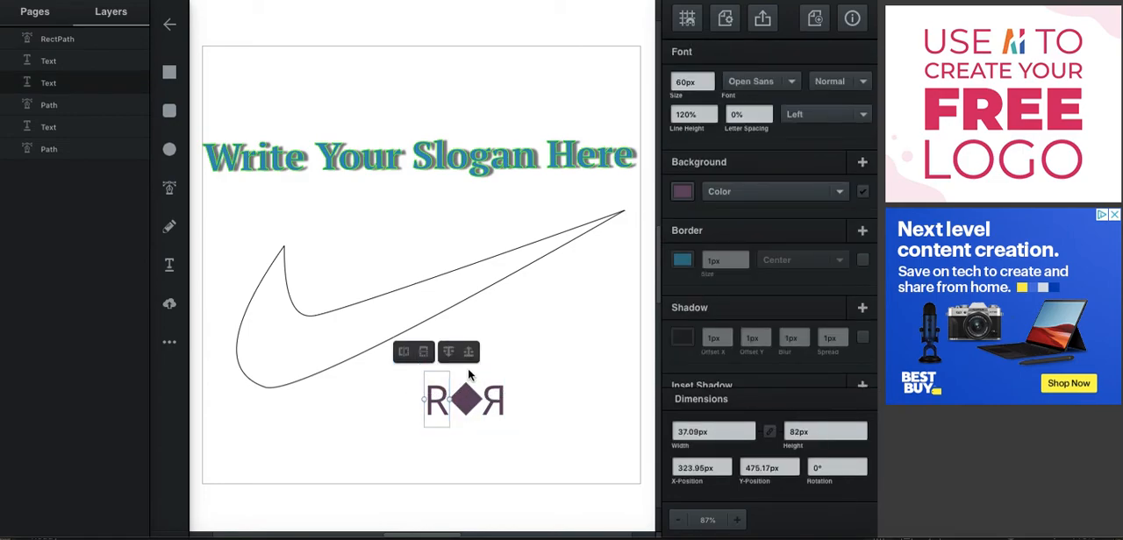
pyautogui.click(495, 399)
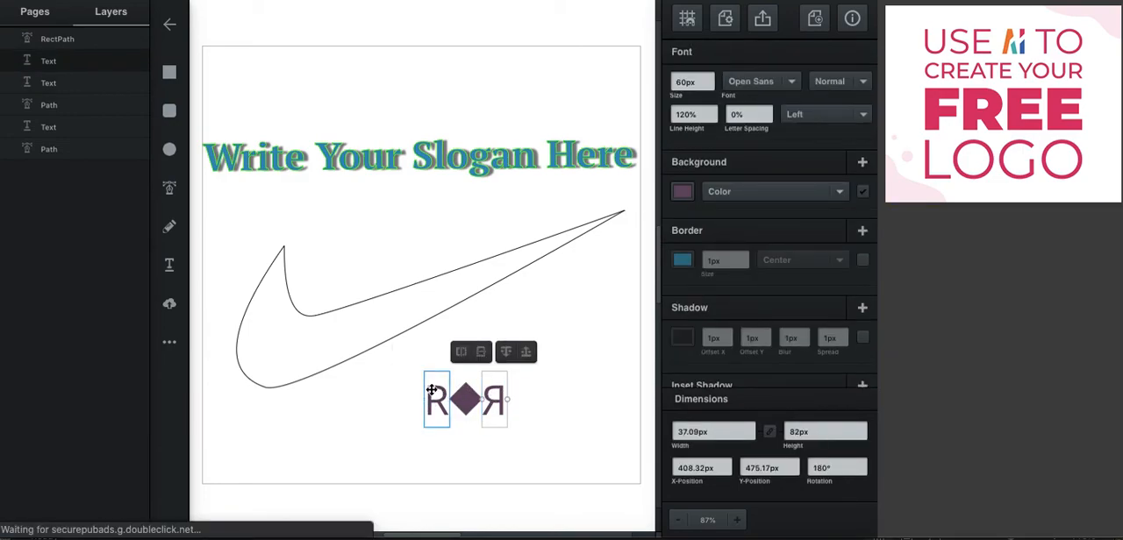
pyautogui.click(433, 391)
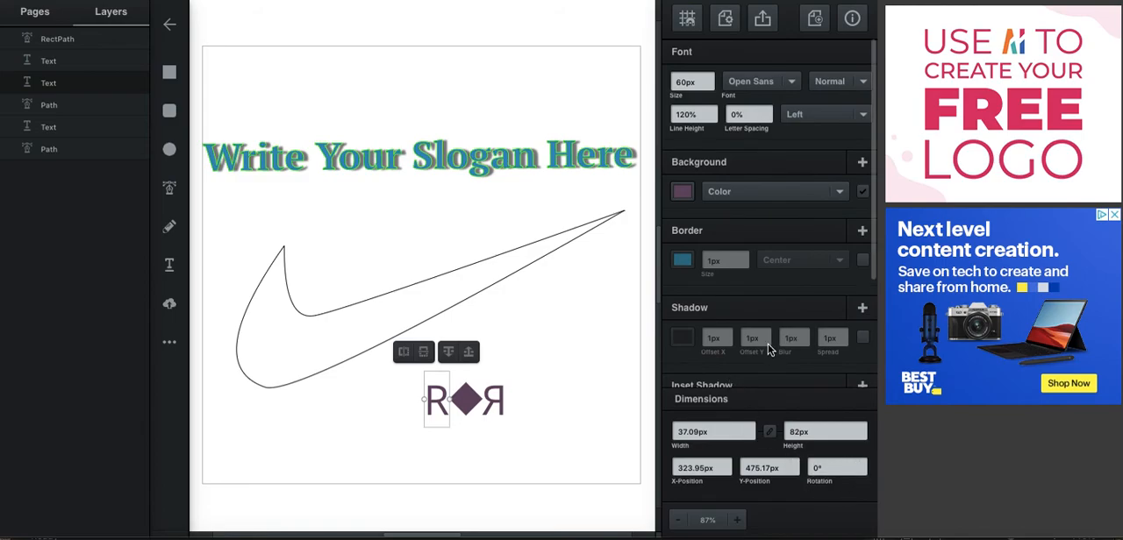
pyautogui.scroll(-2, 769, 346)
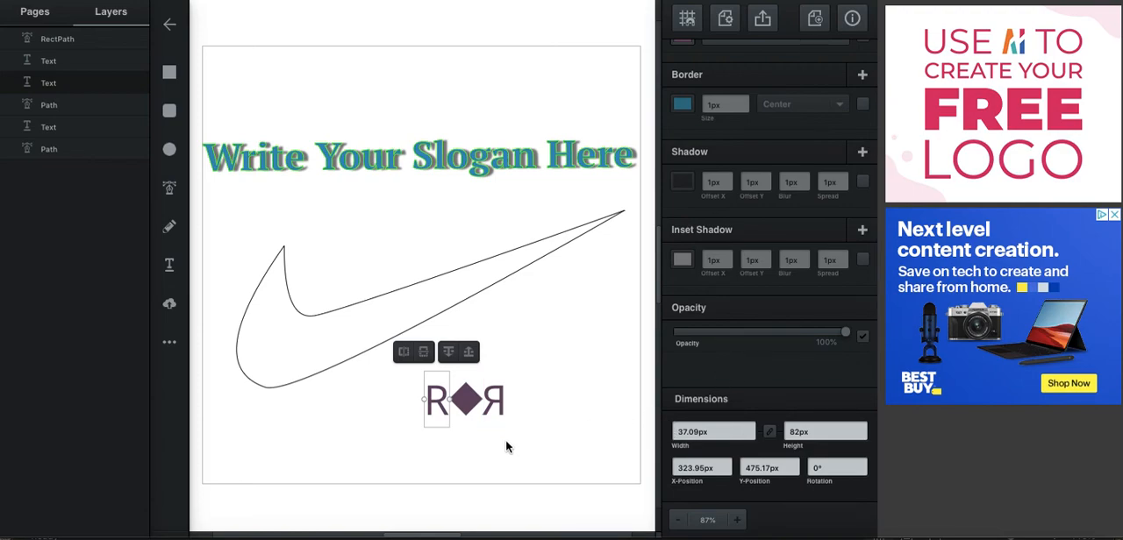
pyautogui.click(555, 479)
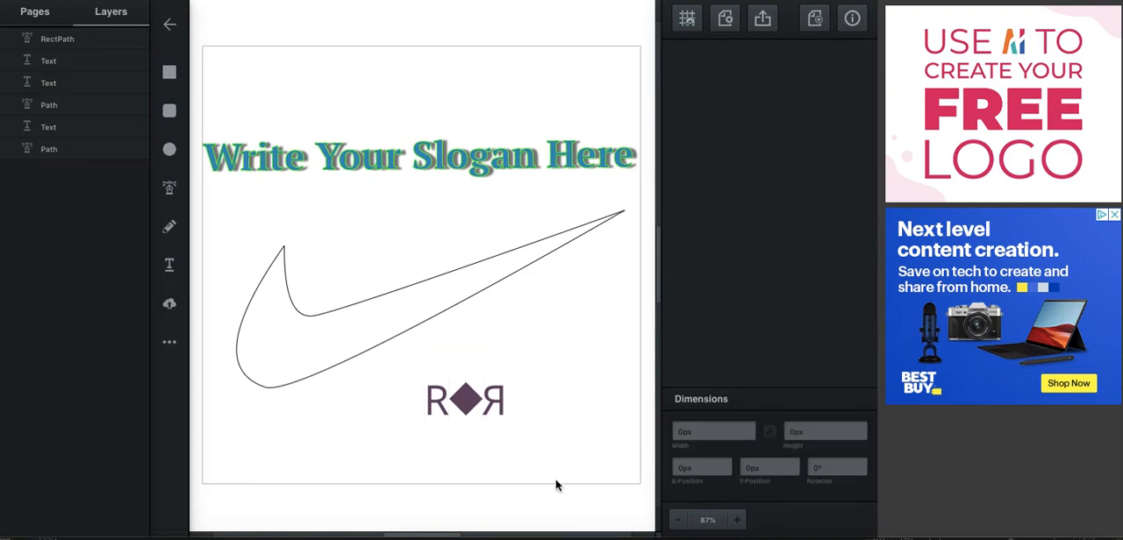
pyautogui.click(441, 401)
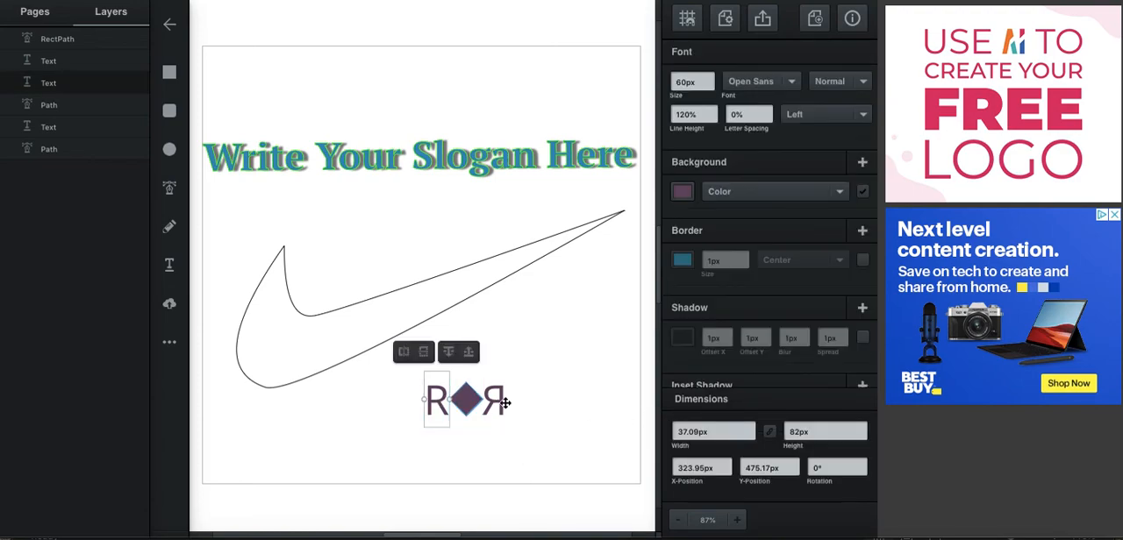
pyautogui.click(539, 446)
# Move the swoosh up so it overlaps the slogan and is clear of the letters and diamond
pyautogui.moveTo(566, 342); pyautogui.dragTo(408, 440)
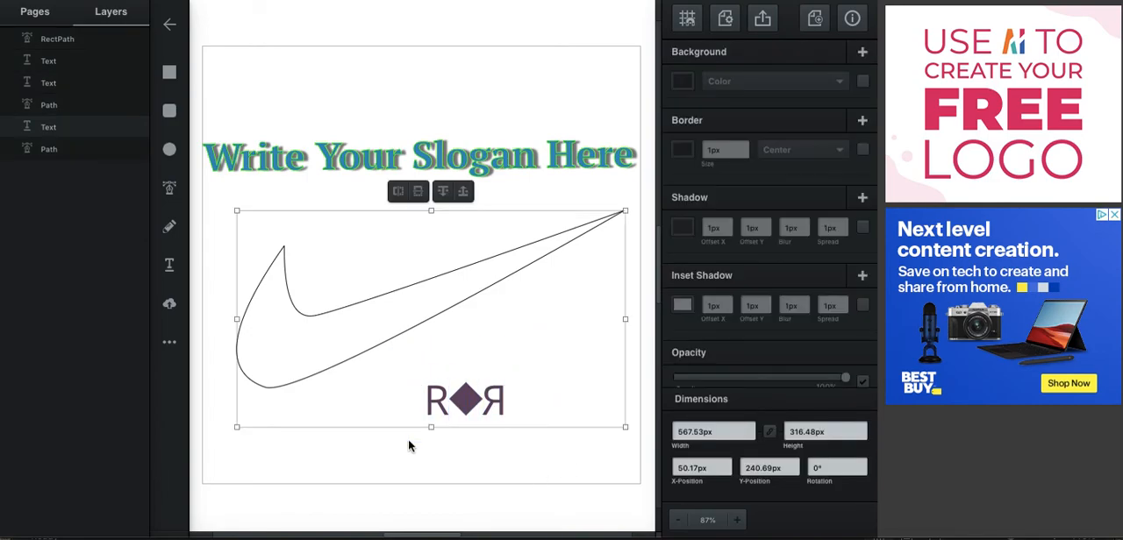
pyautogui.click(483, 430)
pyautogui.moveTo(404, 367); pyautogui.dragTo(543, 458)
pyautogui.click(517, 441)
pyautogui.moveTo(421, 303); pyautogui.dragTo(418, 192)
# Select both Rs together with the diamond between them and group them
pyautogui.moveTo(401, 356); pyautogui.dragTo(526, 444)
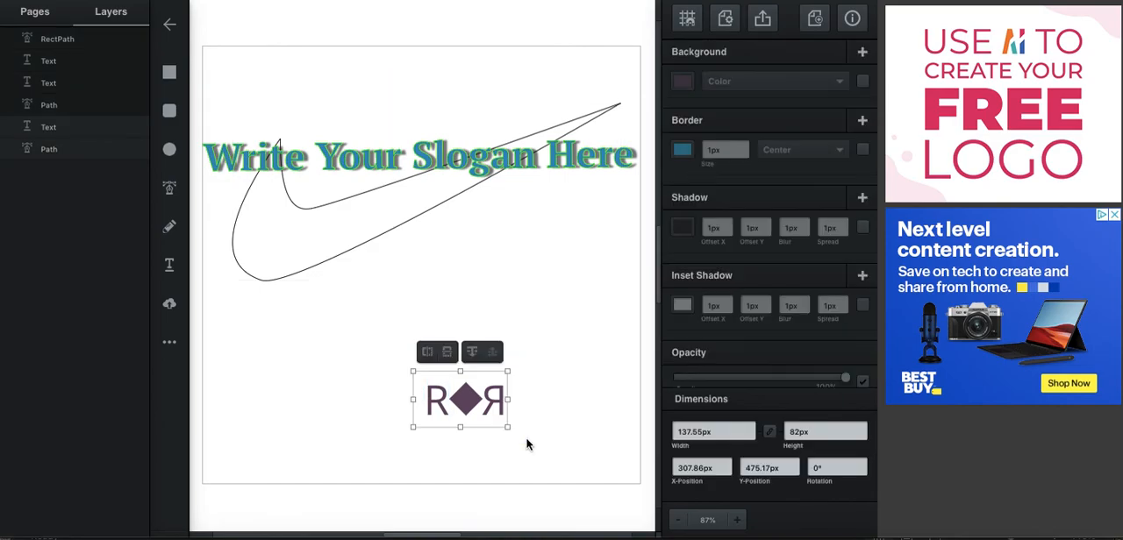
pyautogui.rightClick(474, 396)
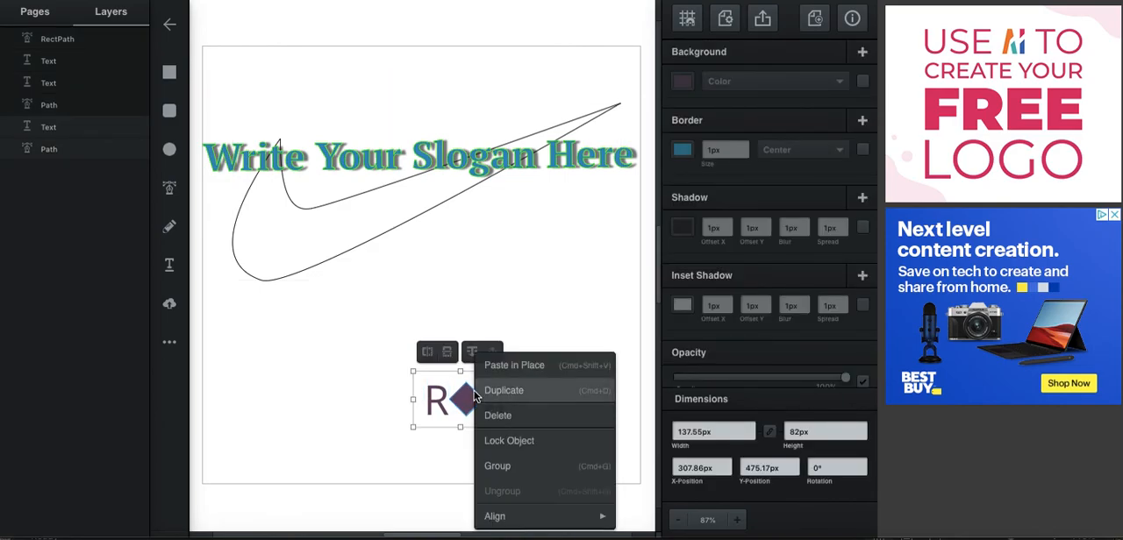
pyautogui.click(507, 467)
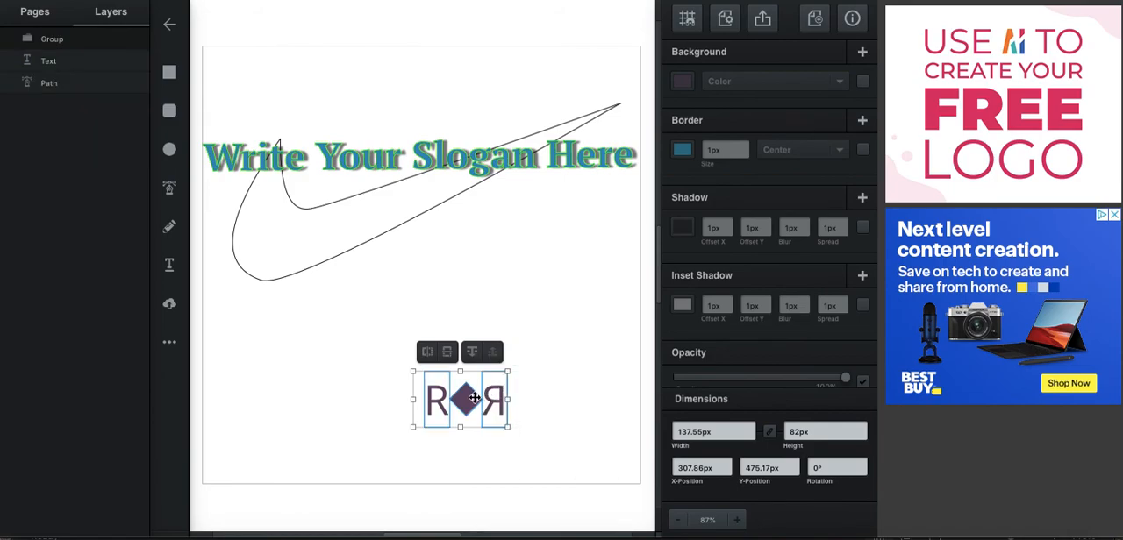
# Move the letter group up to about X 340, Y 437 px and ungroup it
pyautogui.moveTo(476, 363)
pyautogui.mouseDown()
pyautogui.moveTo(425, 317)
pyautogui.moveTo(465, 359)
pyautogui.moveTo(437, 321)
pyautogui.moveTo(453, 323)
pyautogui.moveTo(492, 398)
pyautogui.moveTo(495, 371)
pyautogui.mouseUp()
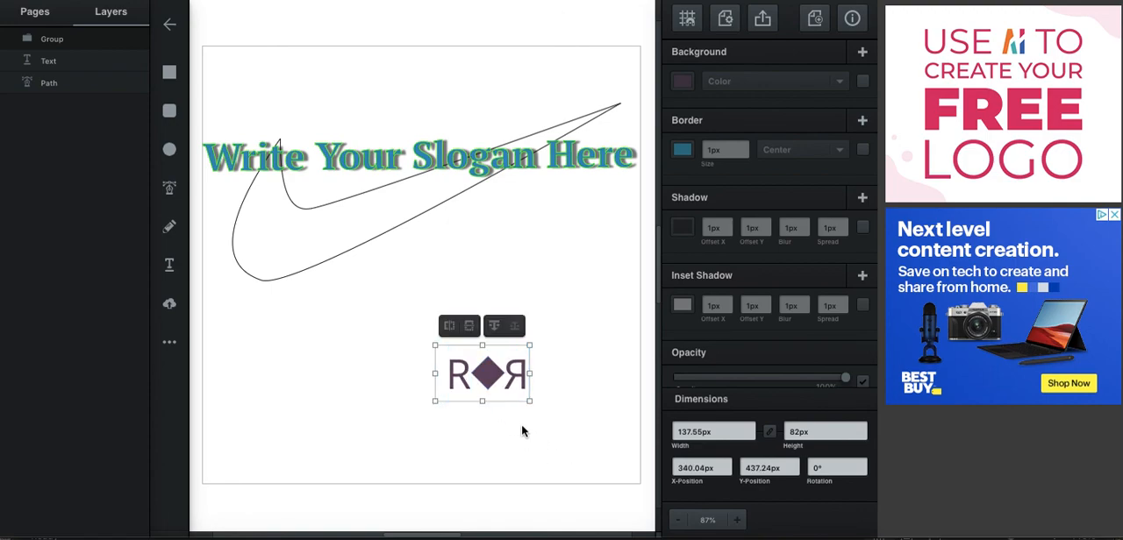
pyautogui.rightClick(487, 370)
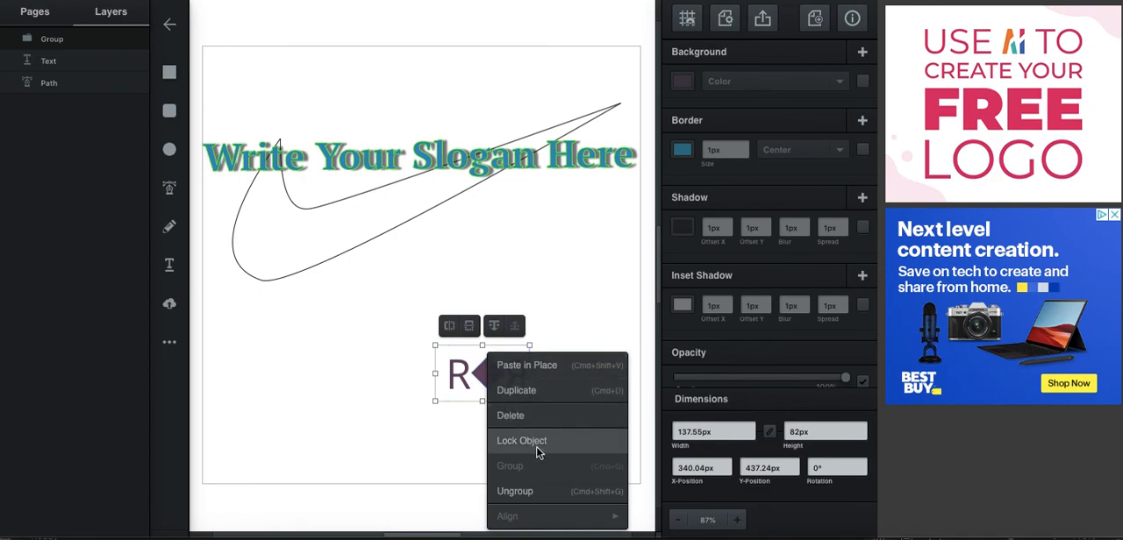
pyautogui.click(530, 488)
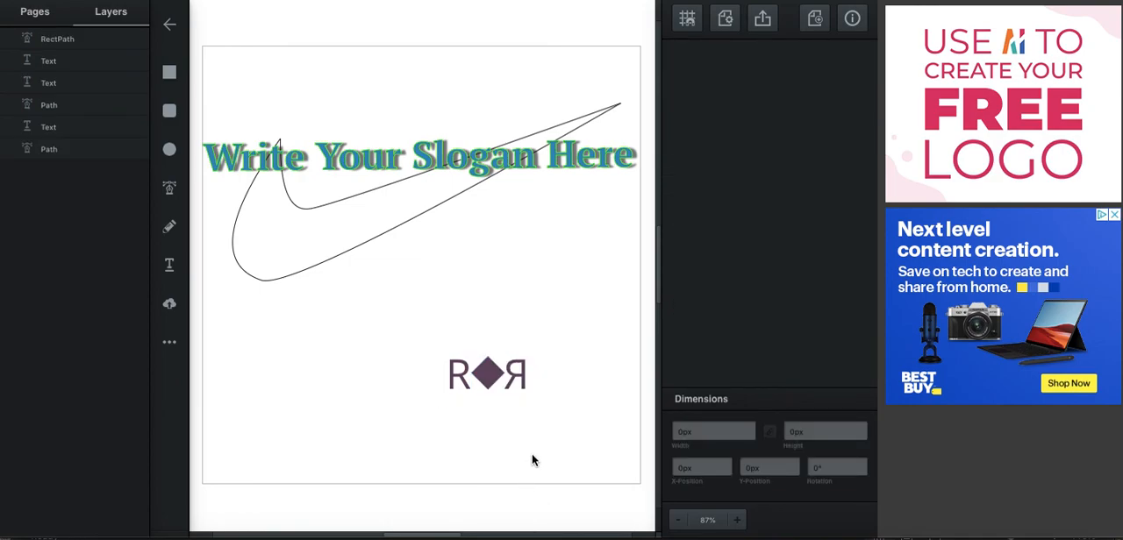